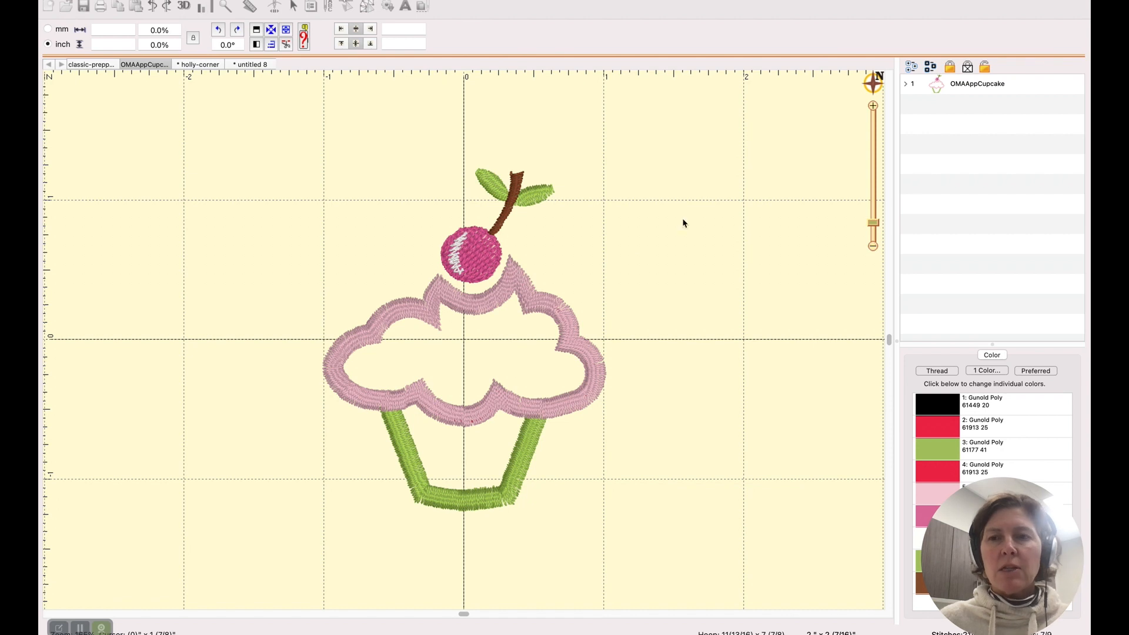
Select the cherry's four color layers, 1:6 through 1:9, in the OMAAppCupcake design's object list
click(906, 86)
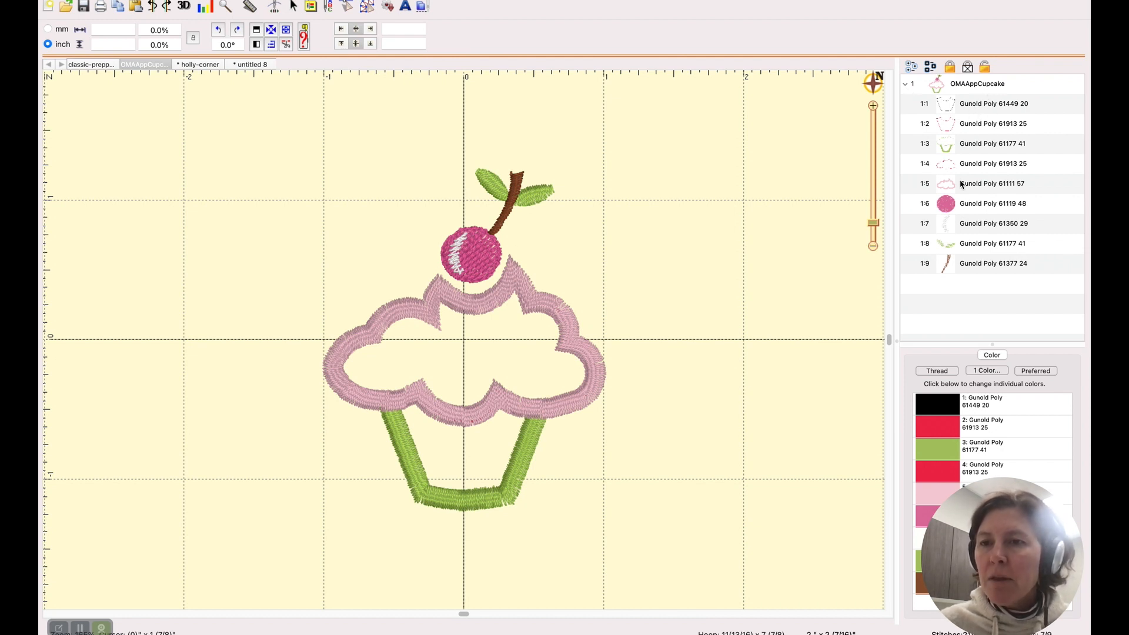
click(955, 206)
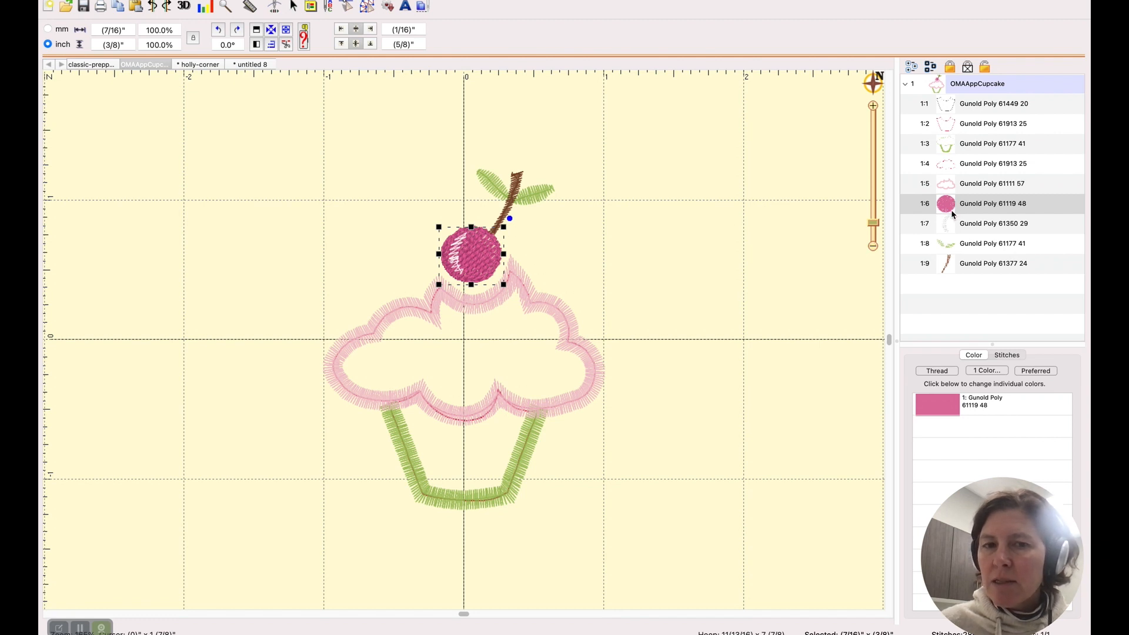
click(946, 229)
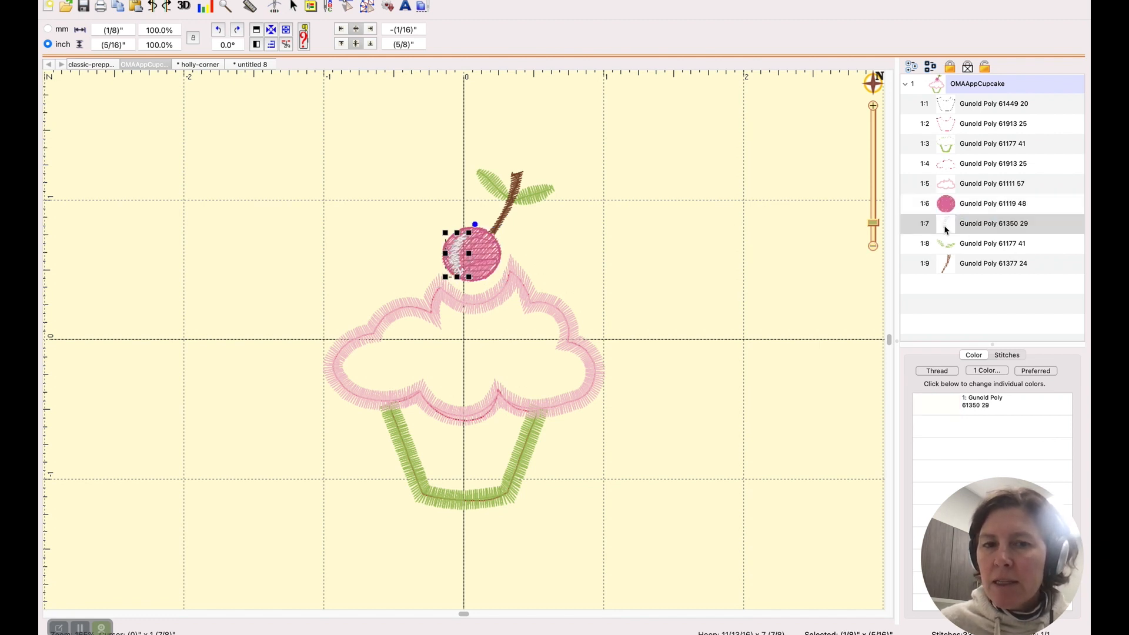
click(952, 245)
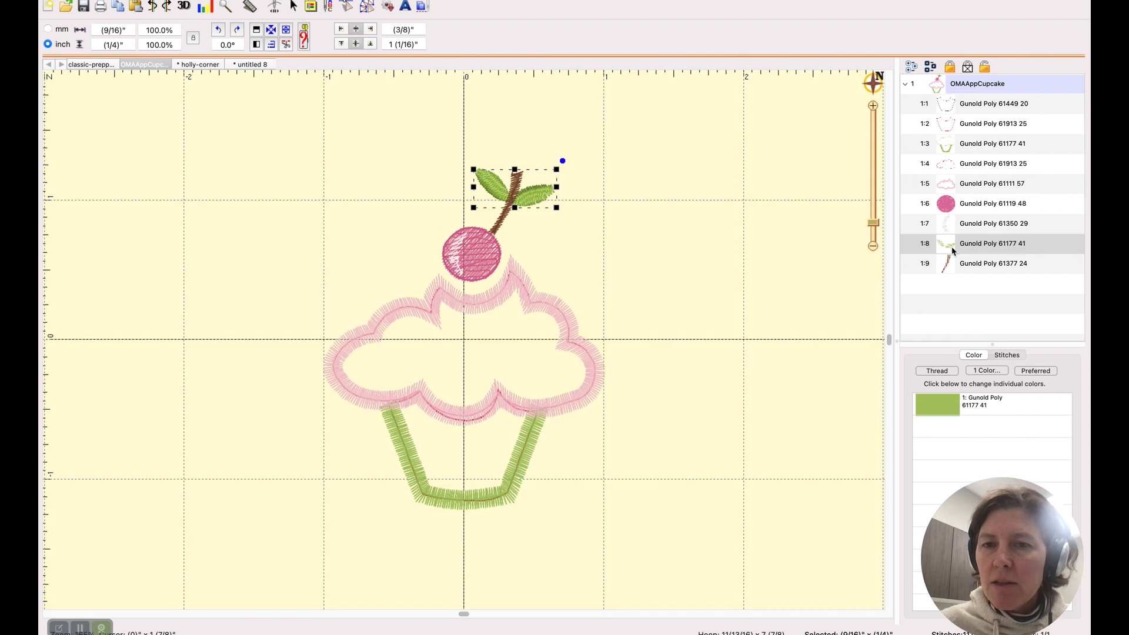
click(954, 265)
click(952, 211)
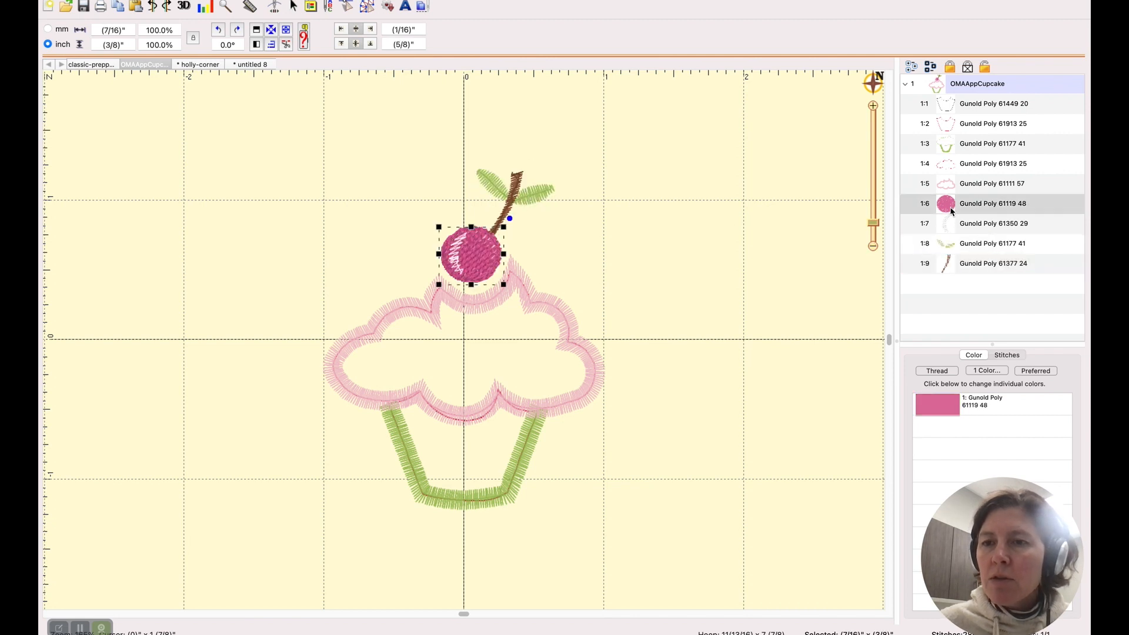
shift+click(960, 264)
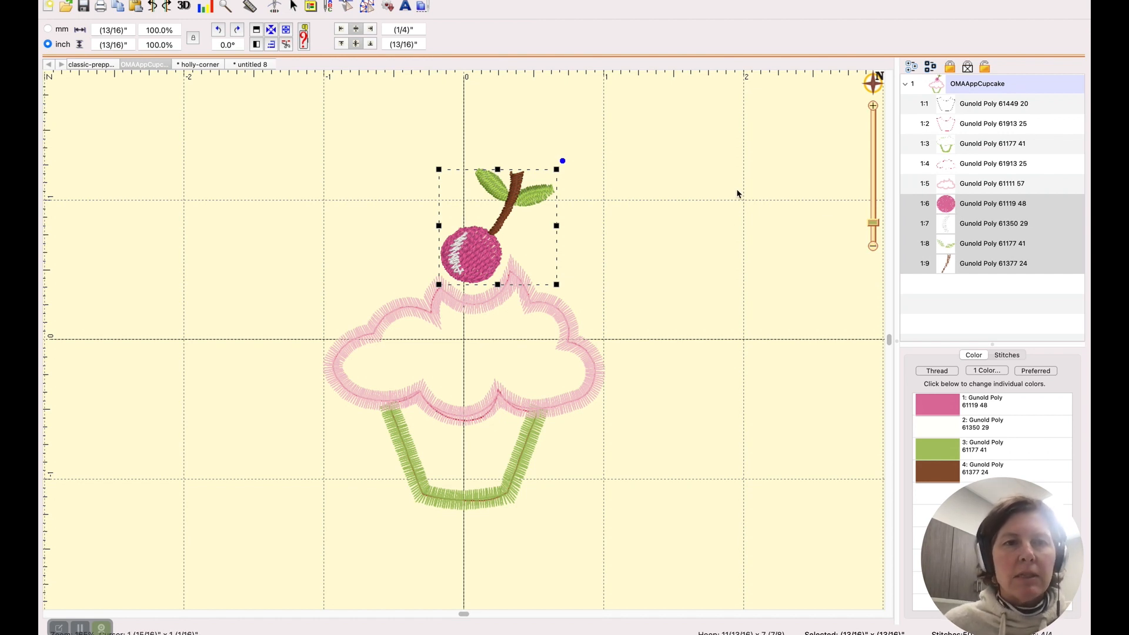
Place a copy of the selected cherry on a new page and rotate it to about 102.8°
click(127, 6)
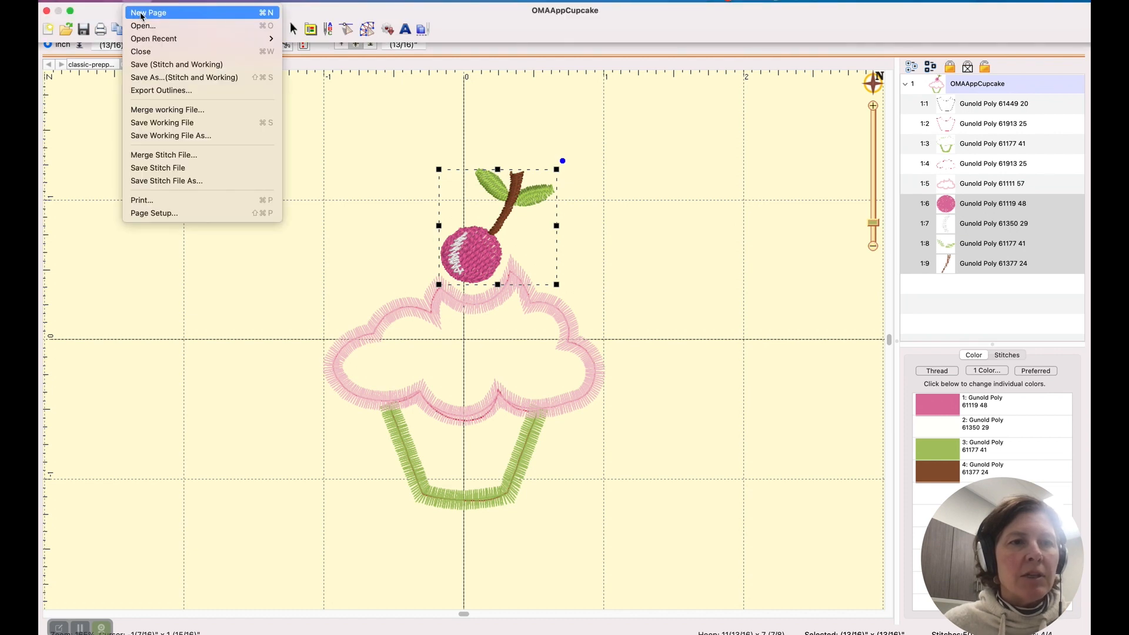
click(139, 13)
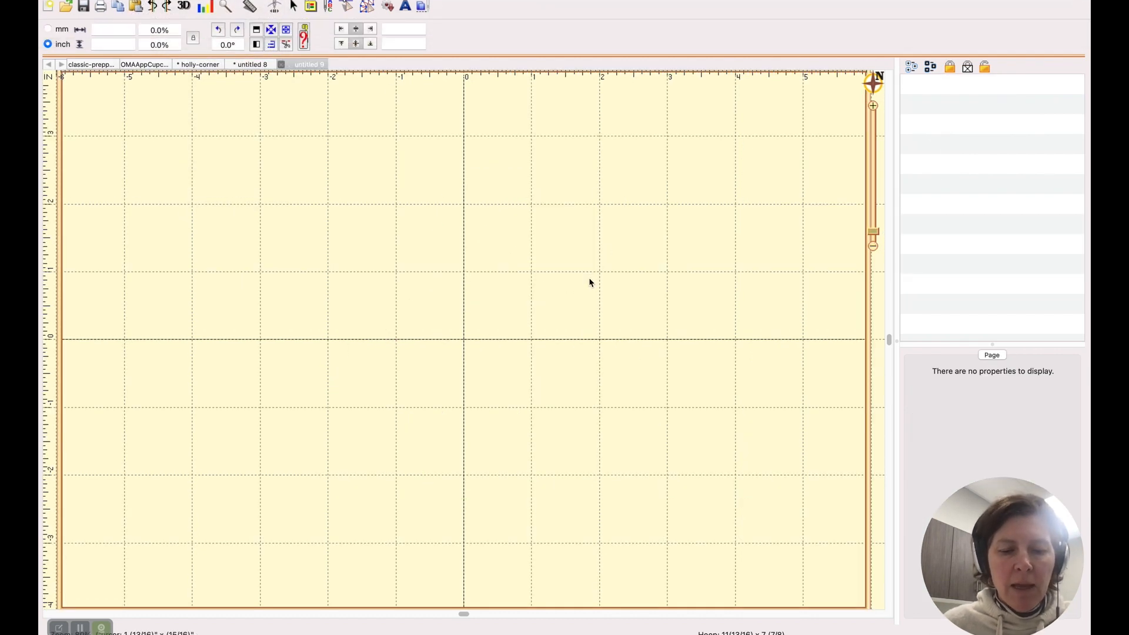
key(super+v)
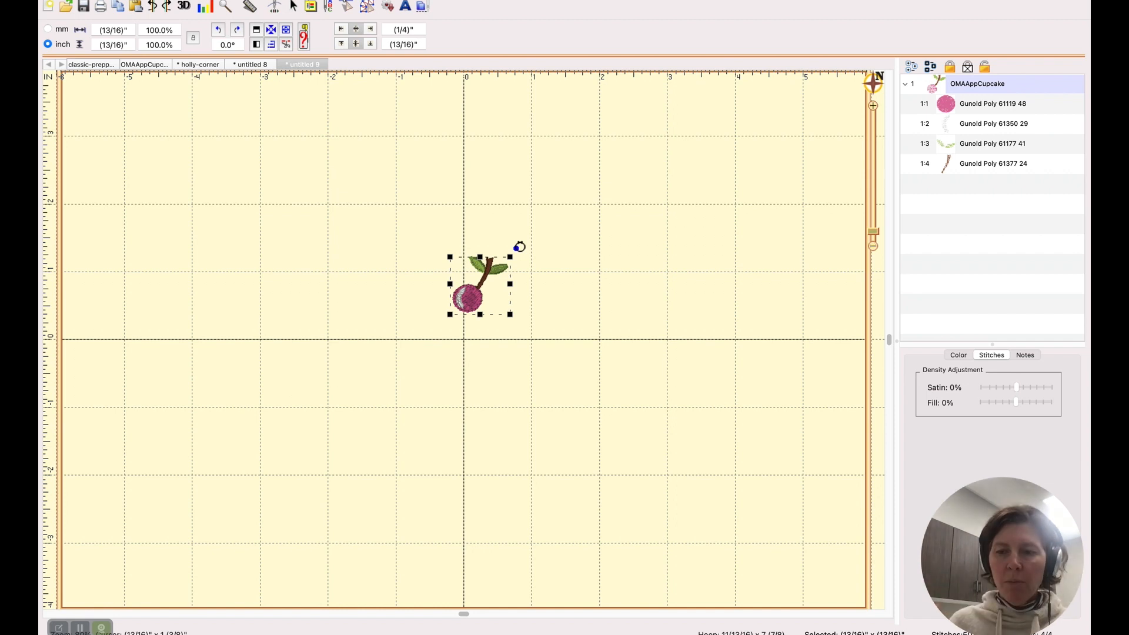
drag(519, 246, 428, 249)
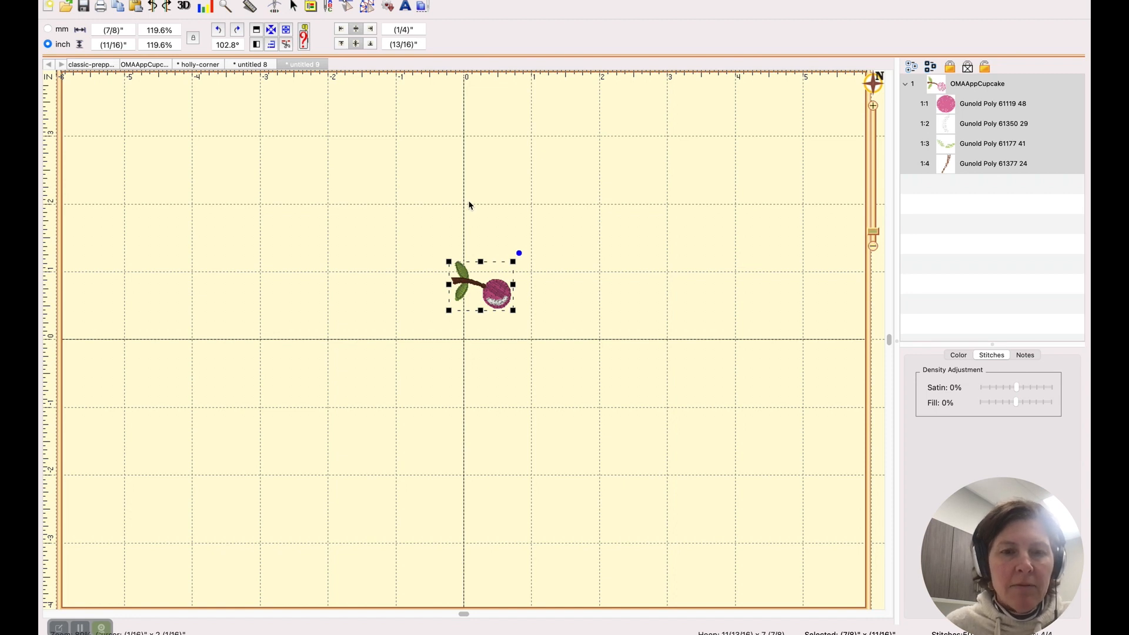
Duplicate the rotated cherry, mirror the copy horizontally, and move it to the left of and slightly above the original
key(super+d)
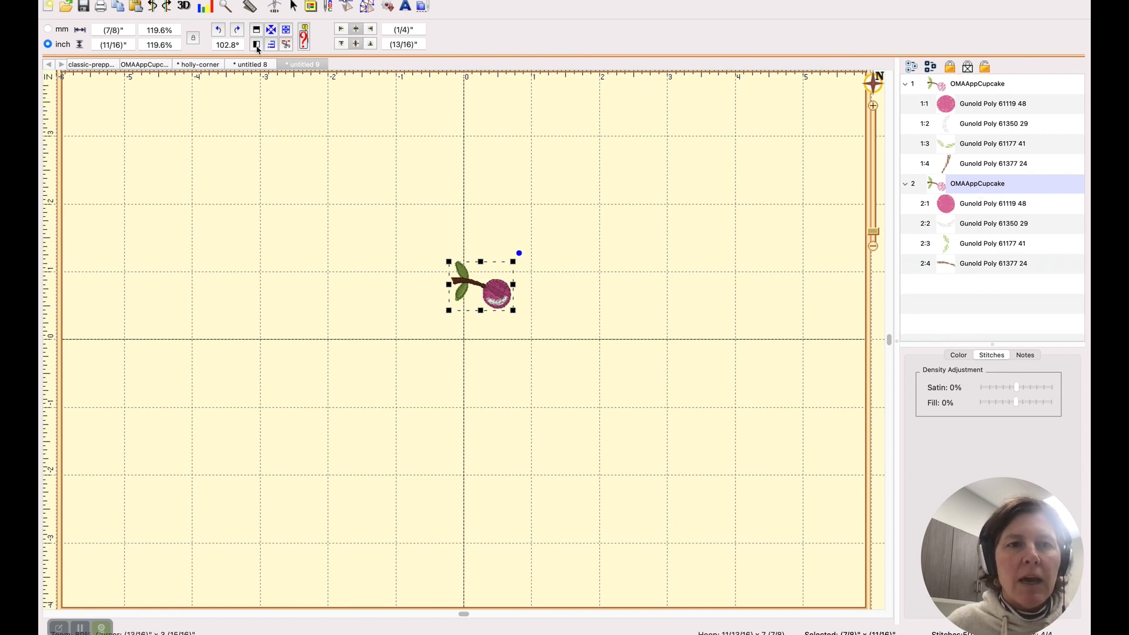
click(257, 45)
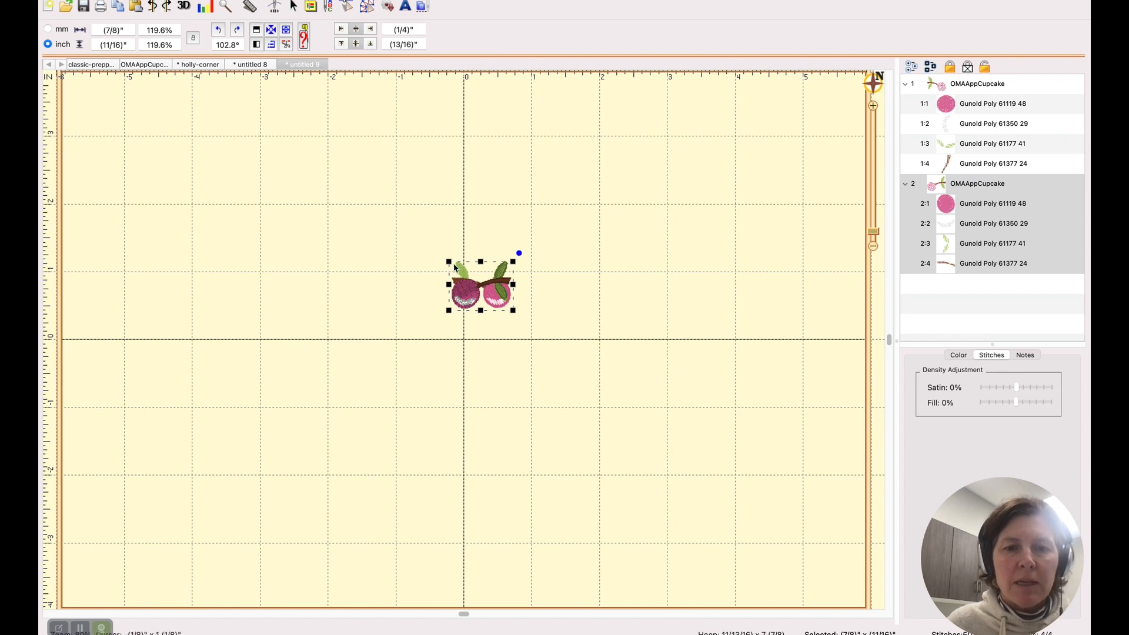
drag(483, 294, 415, 301)
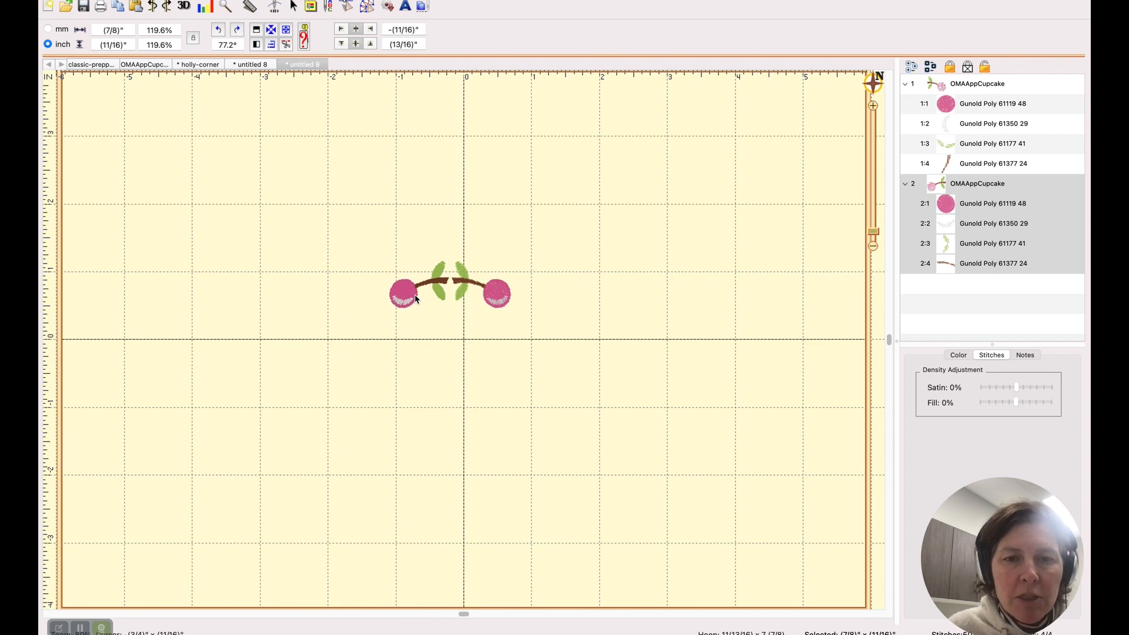
drag(415, 297, 393, 271)
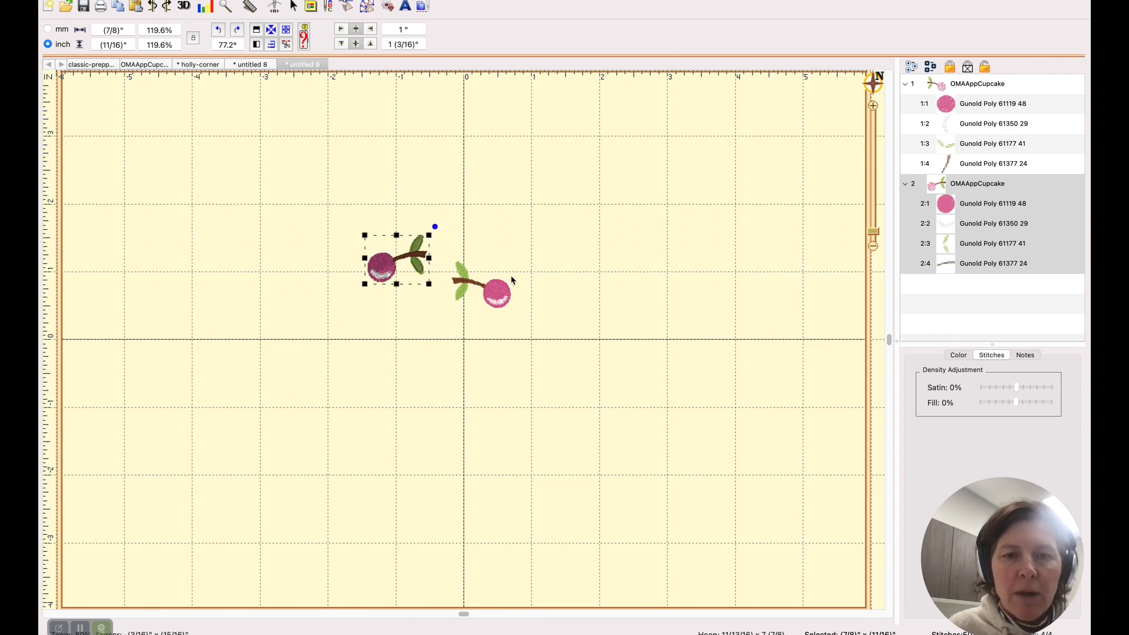
click(605, 257)
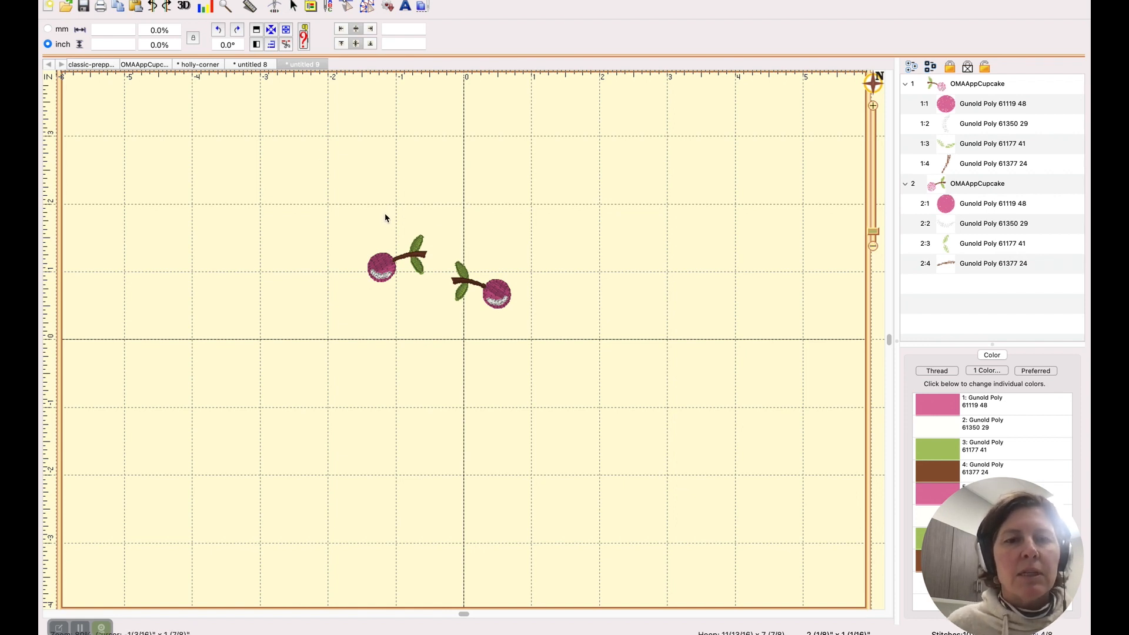
Align both cherries with each other using the Center-V option of Align and Distribute
drag(323, 189, 605, 431)
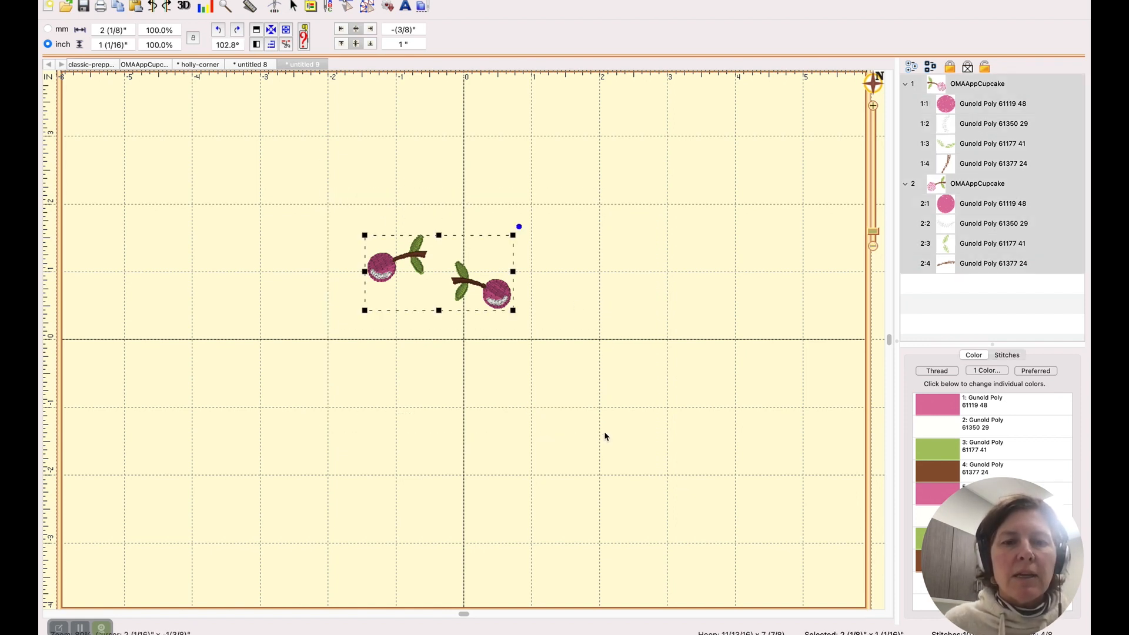
click(195, 2)
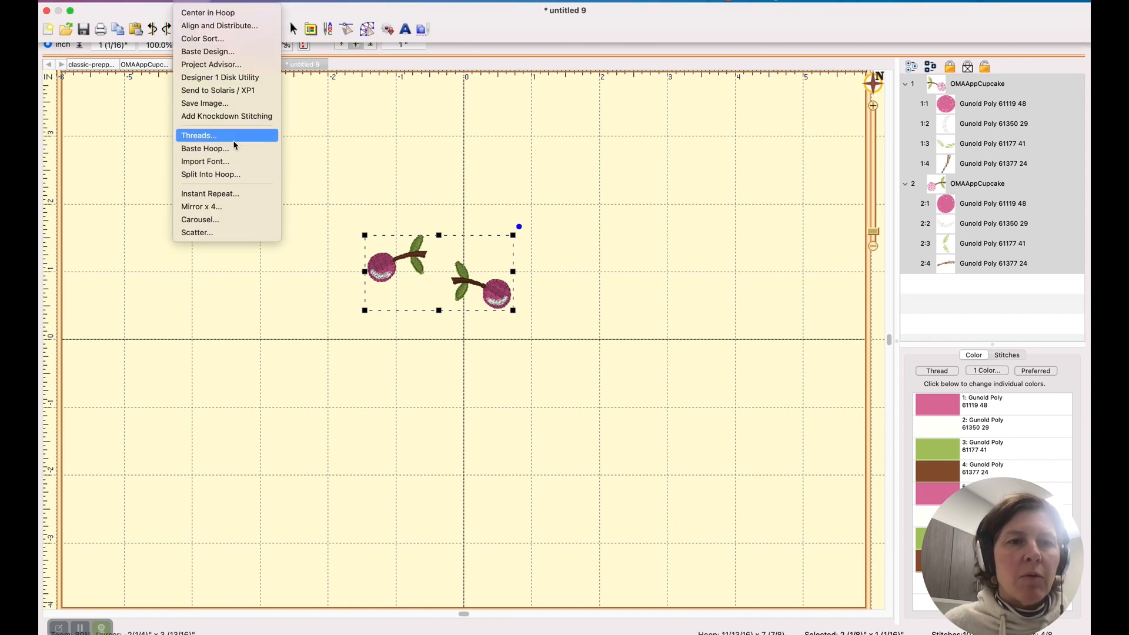
click(232, 26)
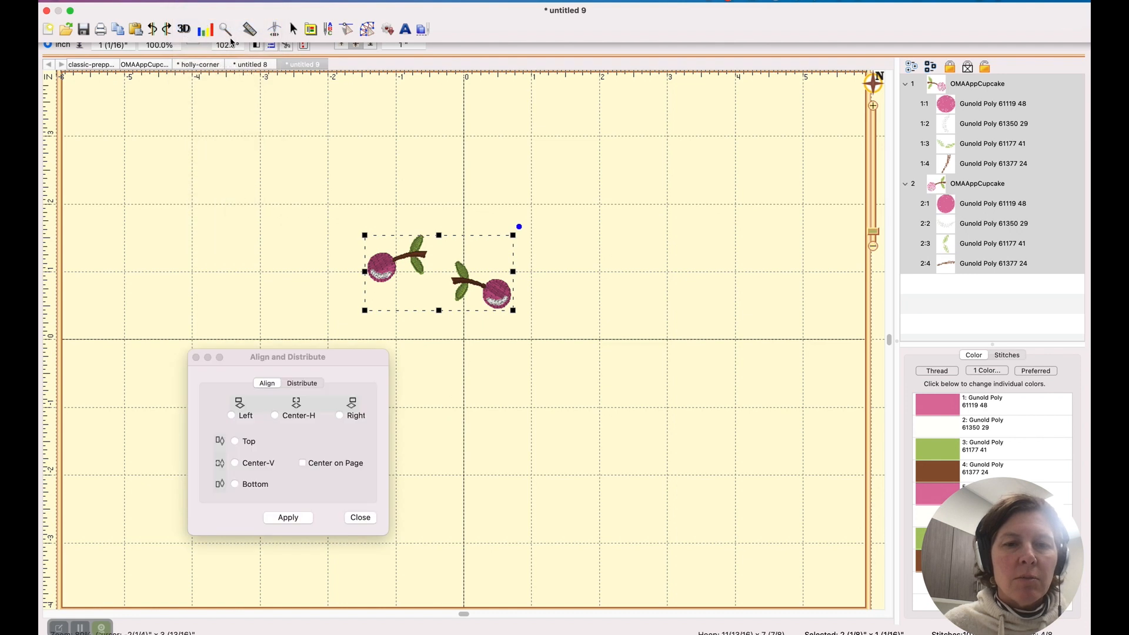
click(235, 463)
click(289, 519)
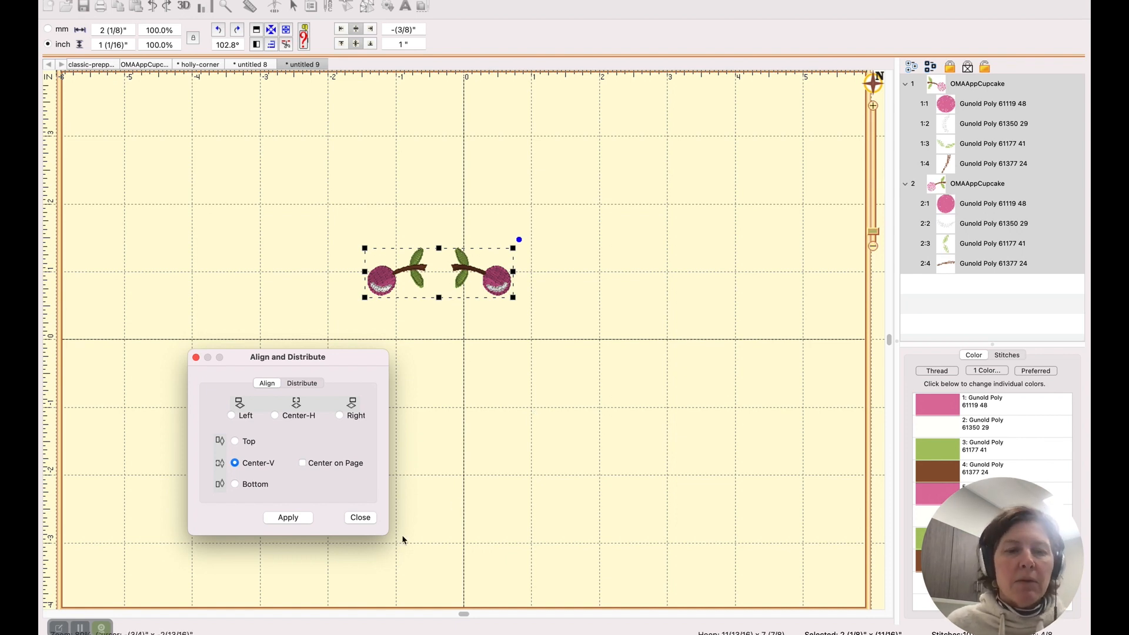
click(361, 519)
Nudge the right cherry left to a horizontal position of about 0 in, closer to its mirrored copy
drag(444, 234, 585, 329)
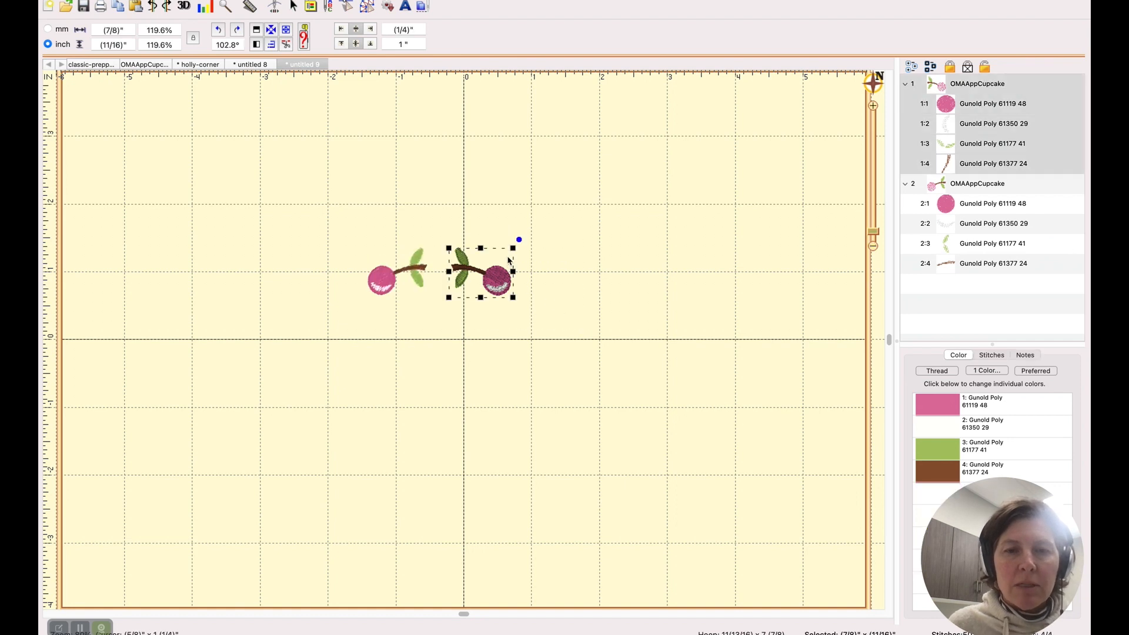
key(Left)
key(Left)
key(Left)
key(Left)
key(Left)
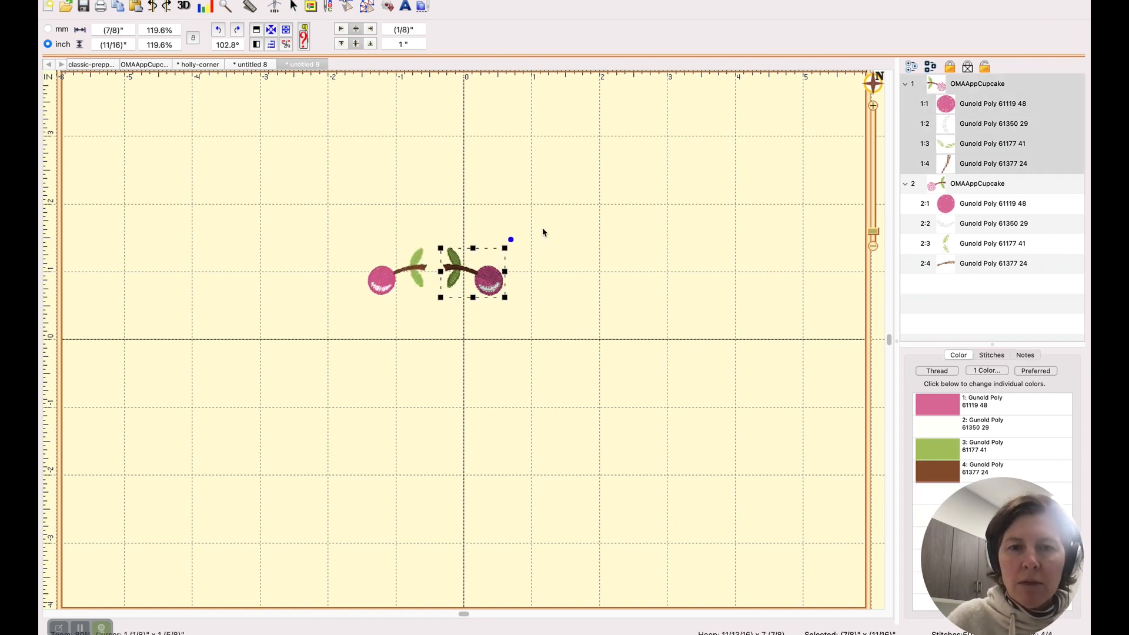
key(Left)
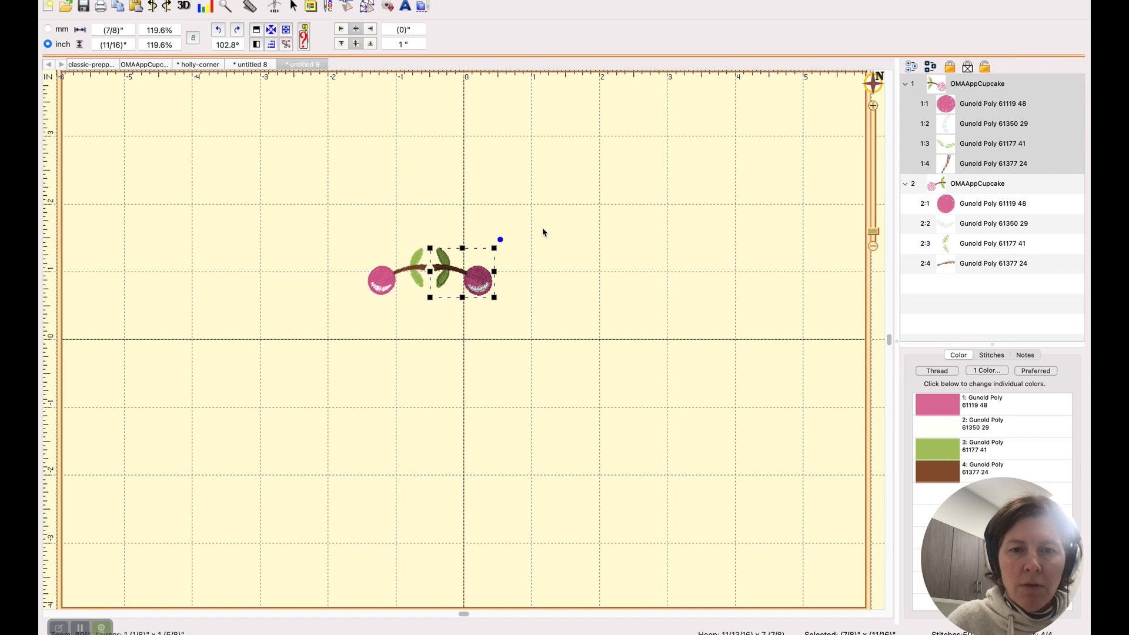
click(556, 230)
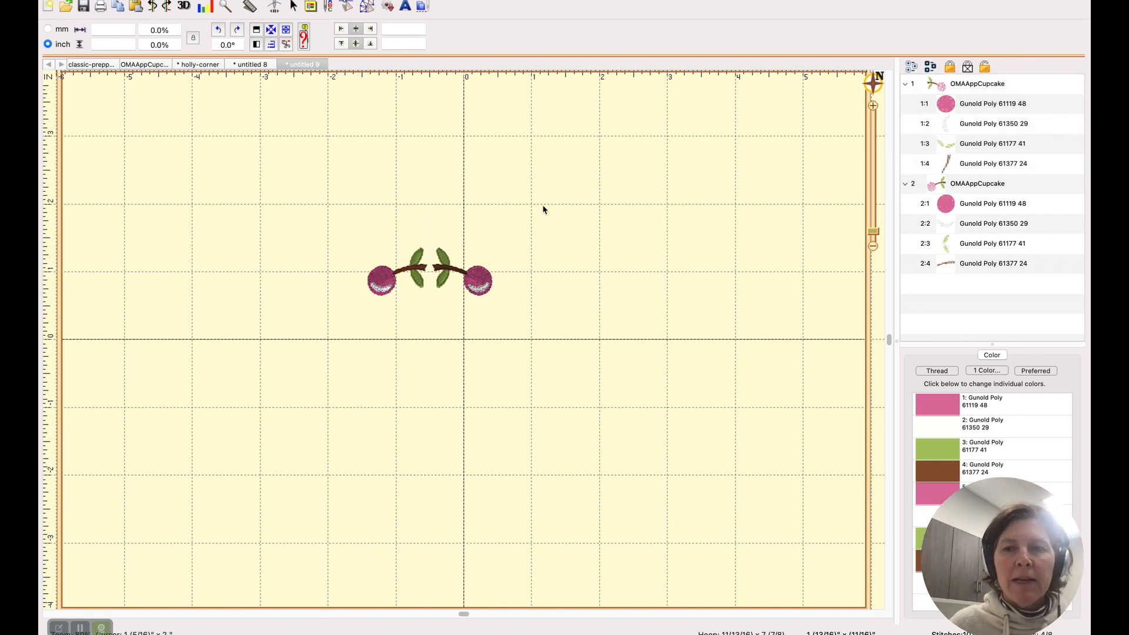
Duplicate the cherry pair, flip the copy vertically, and move it straight down about 2 1/4 in below the original pair
drag(351, 219, 526, 333)
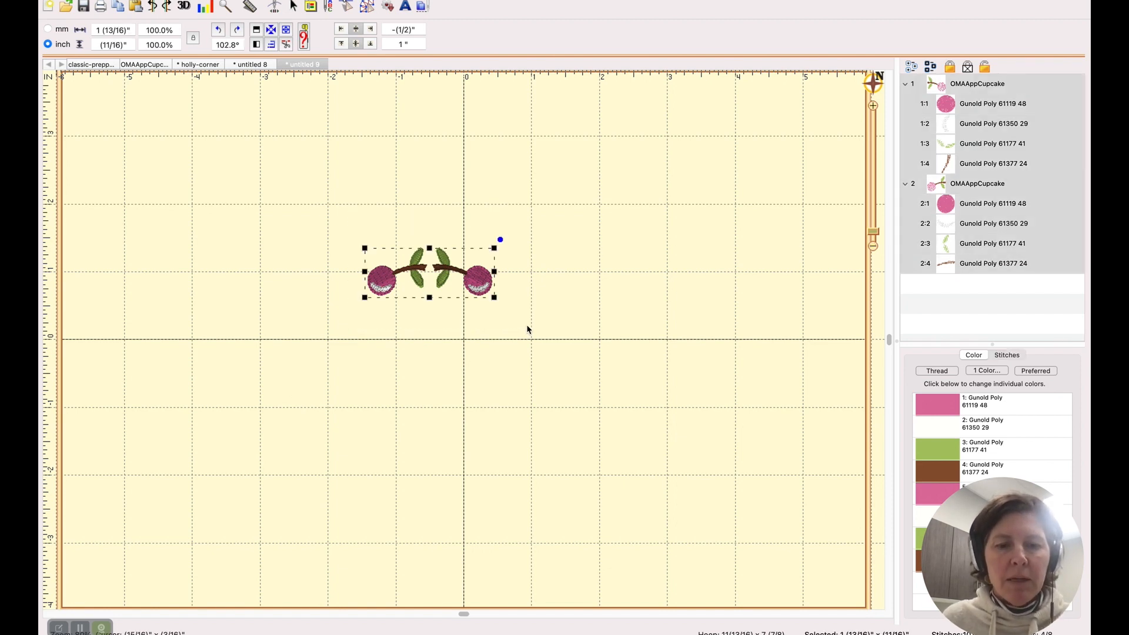
key(super+v)
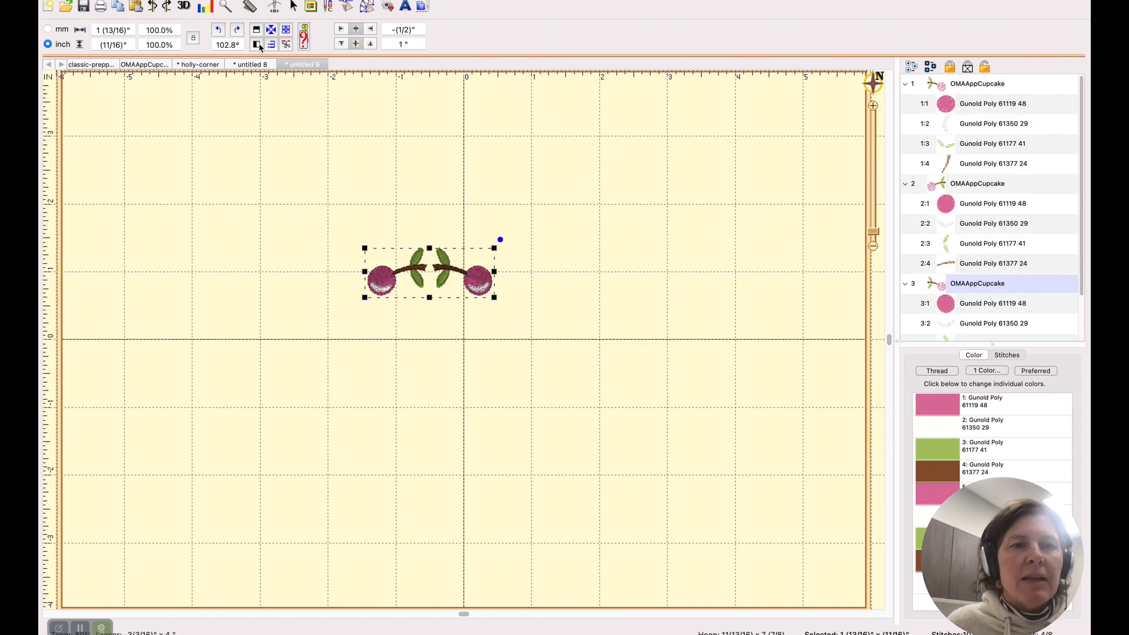
click(256, 30)
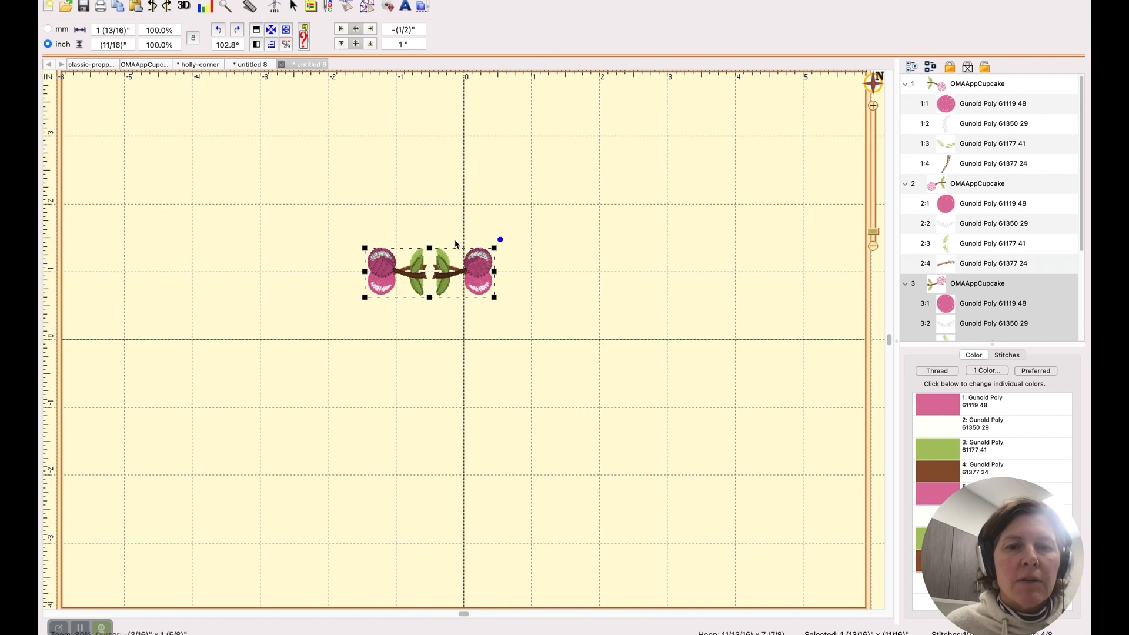
drag(463, 294, 473, 424)
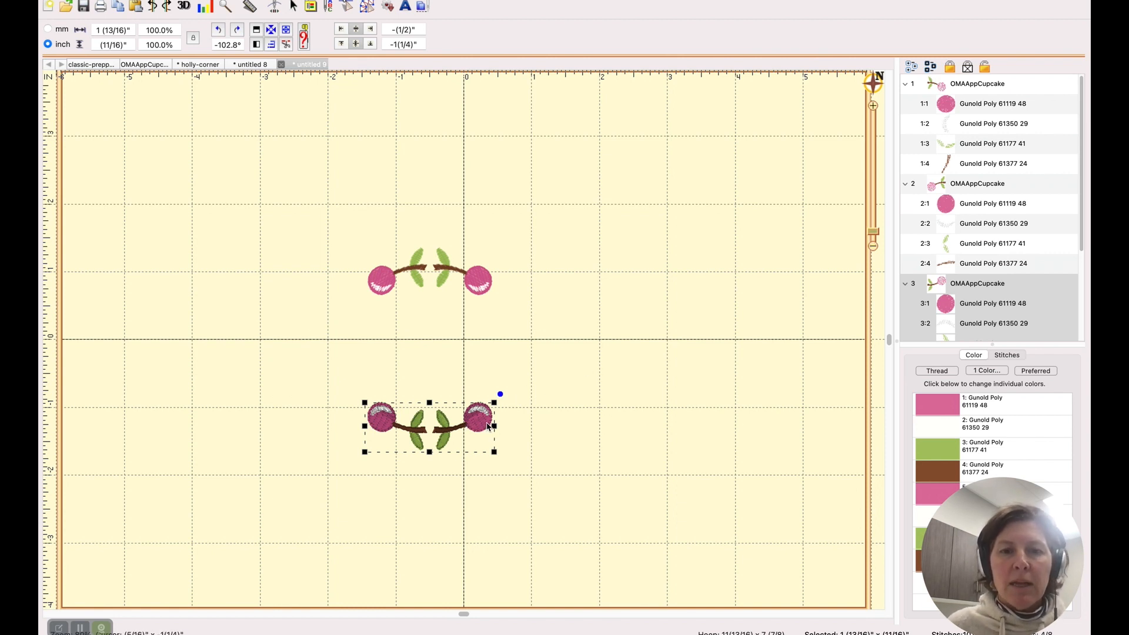
click(906, 184)
click(911, 206)
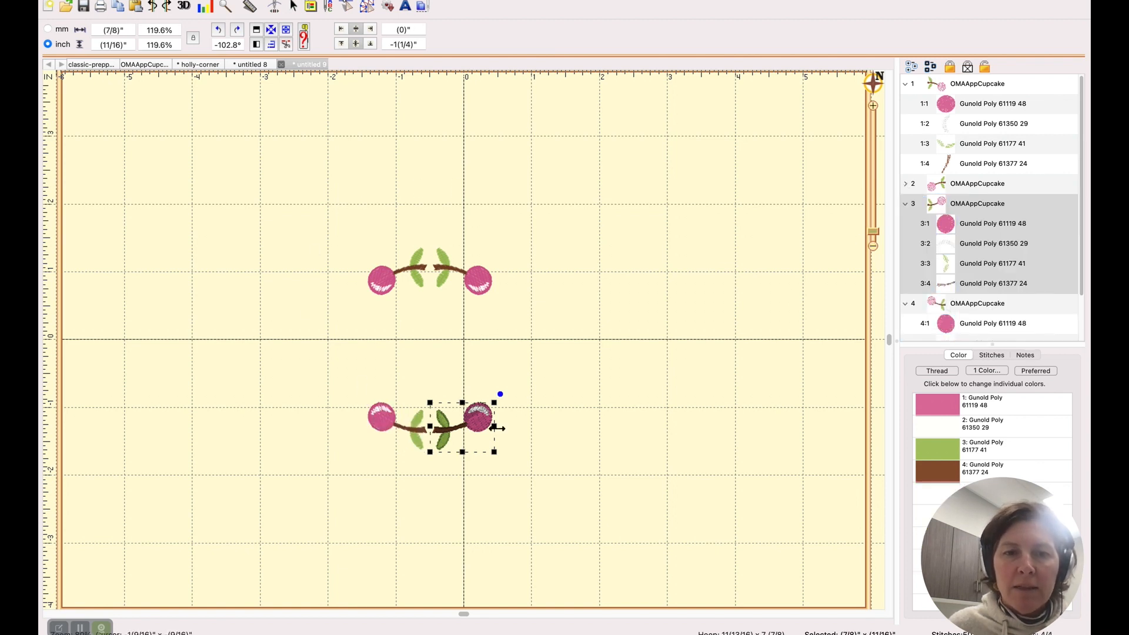
click(468, 226)
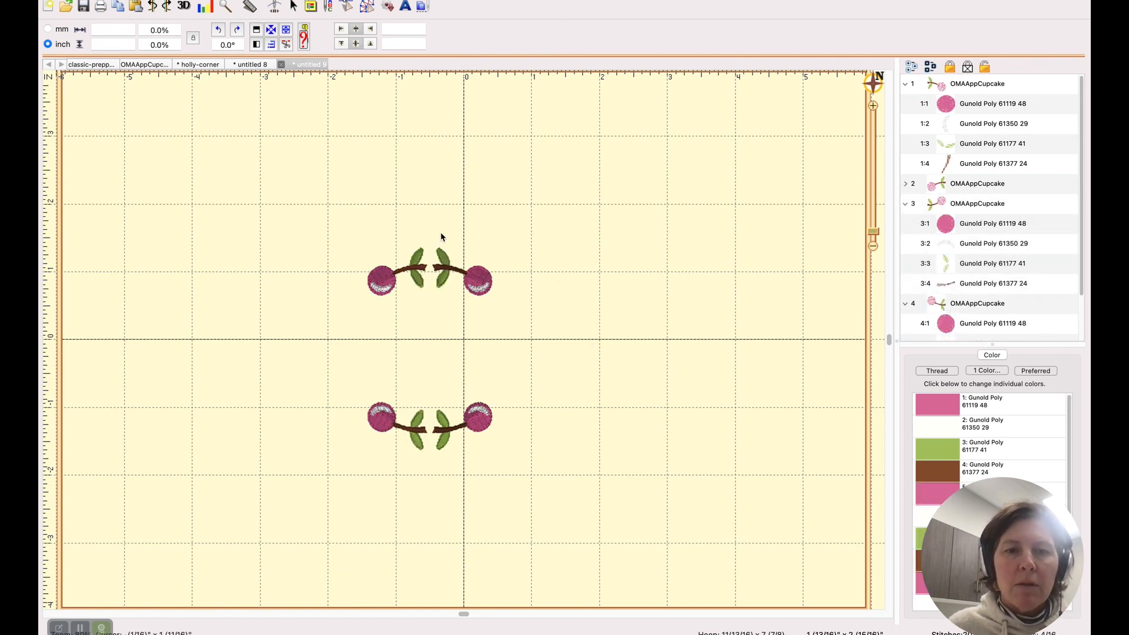
Group the two upper cherries as one object and the two lower cherries as another
drag(341, 214, 562, 334)
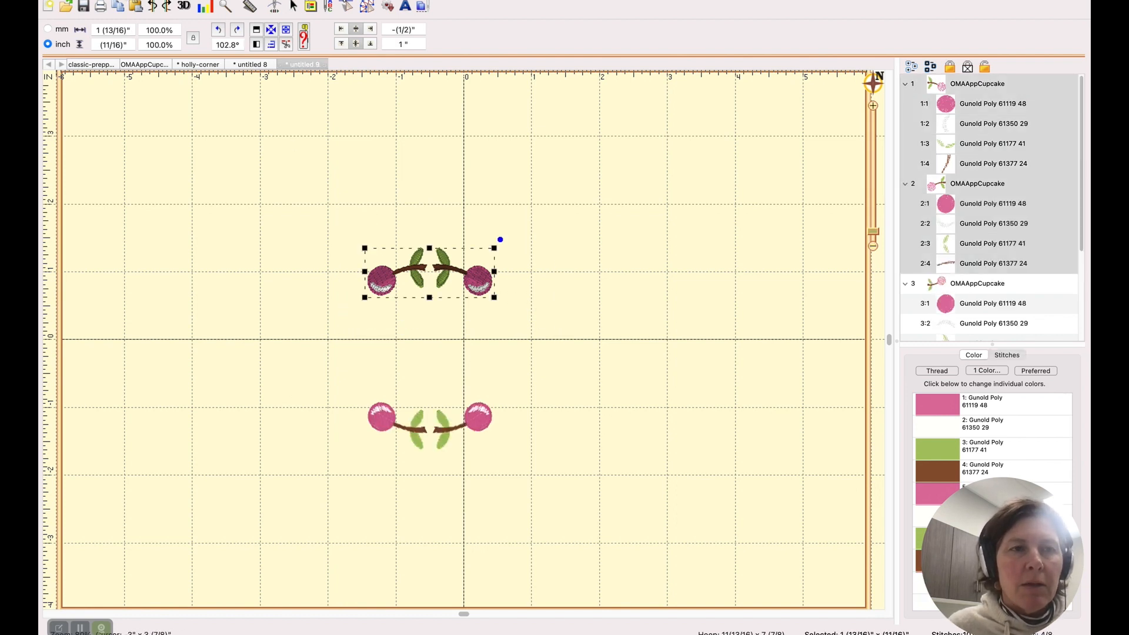
click(160, 1)
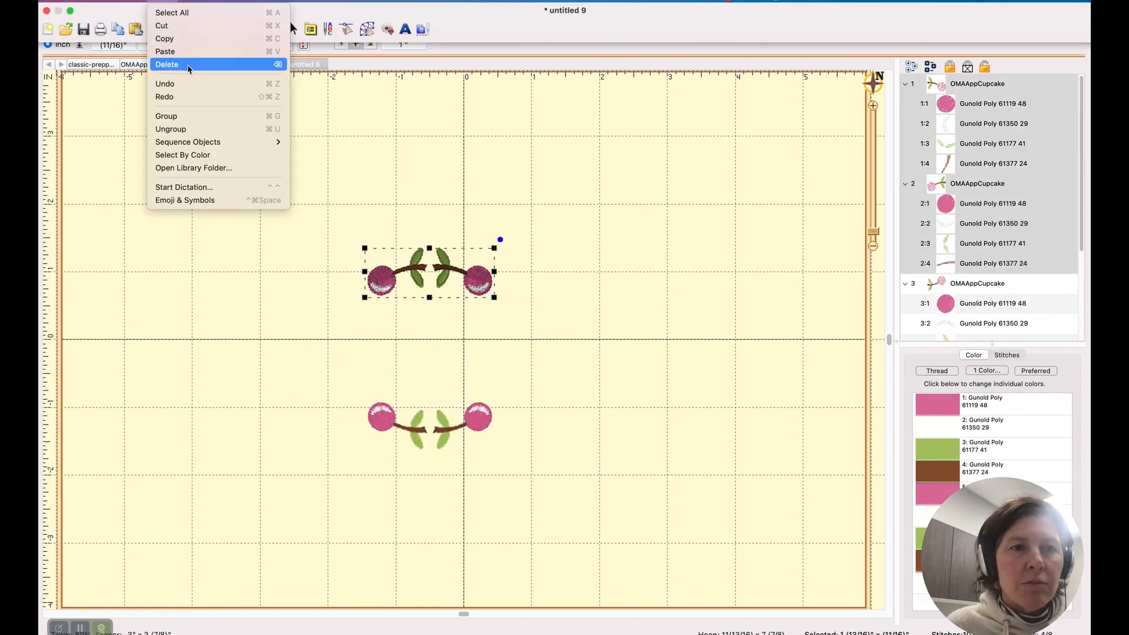
click(197, 117)
click(313, 341)
drag(312, 341, 603, 494)
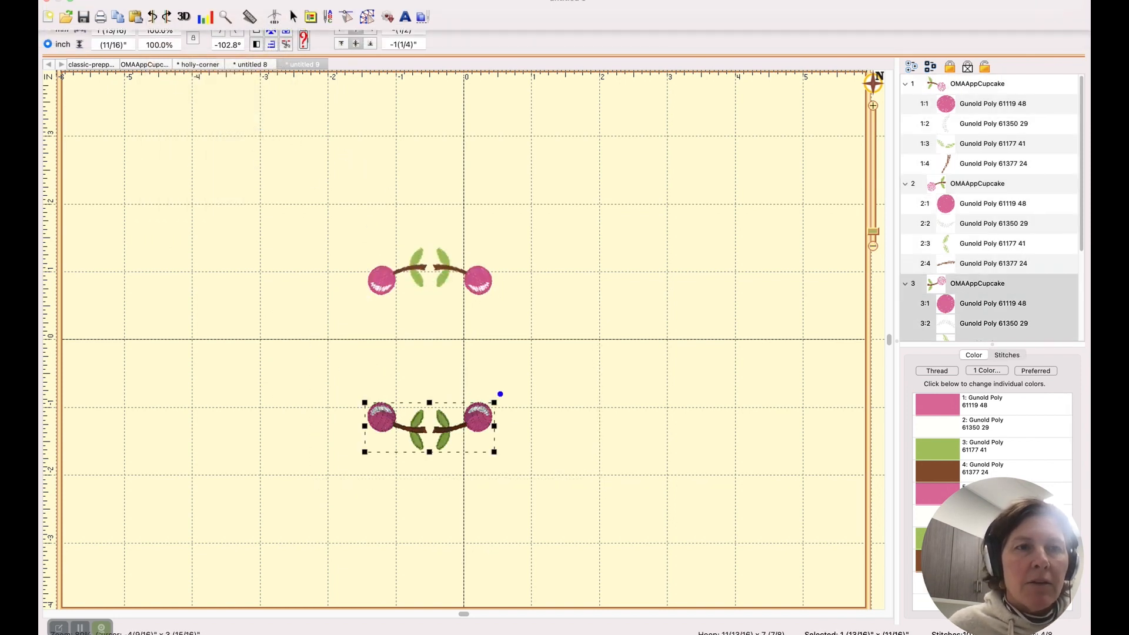
click(169, 7)
click(184, 120)
Move the grouped lower cherry pair so it sits below the upper pair, offset about 1 in to its right
drag(481, 435, 601, 415)
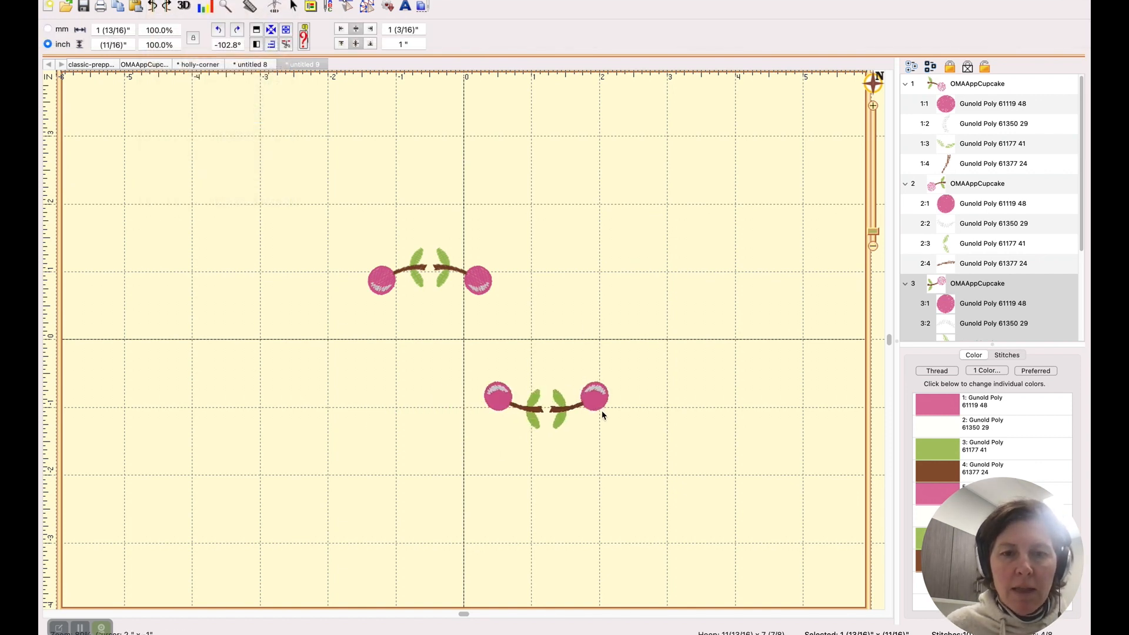
click(719, 310)
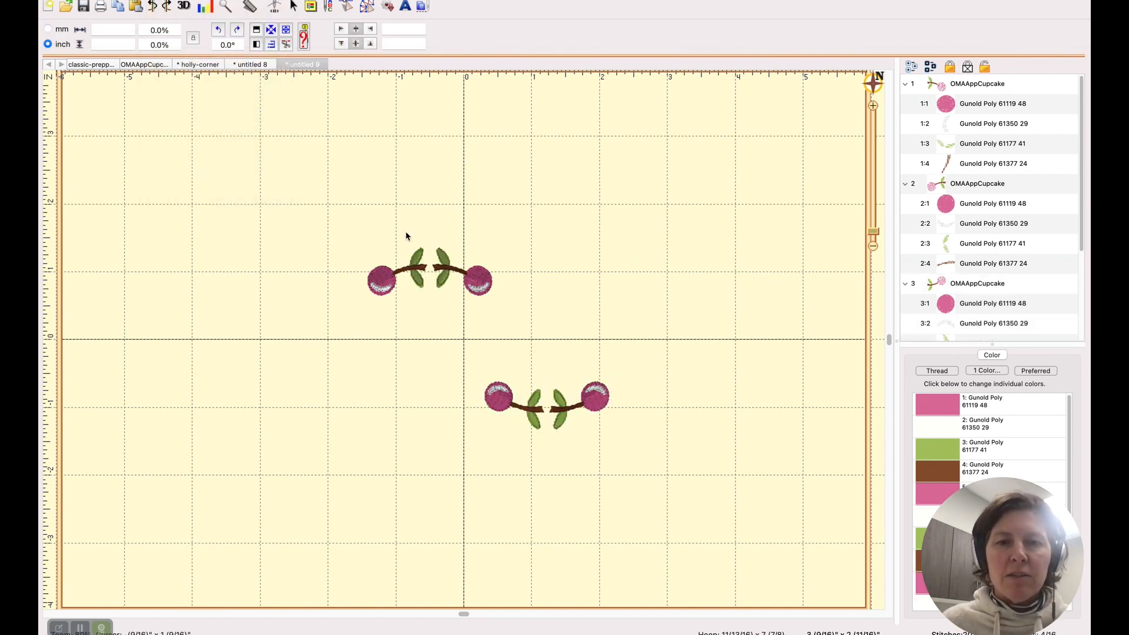
drag(499, 403, 389, 441)
drag(387, 438, 380, 432)
drag(482, 441, 540, 445)
Align the upper and lower cherry pairs with each other on their horizontal centers
drag(327, 197, 647, 472)
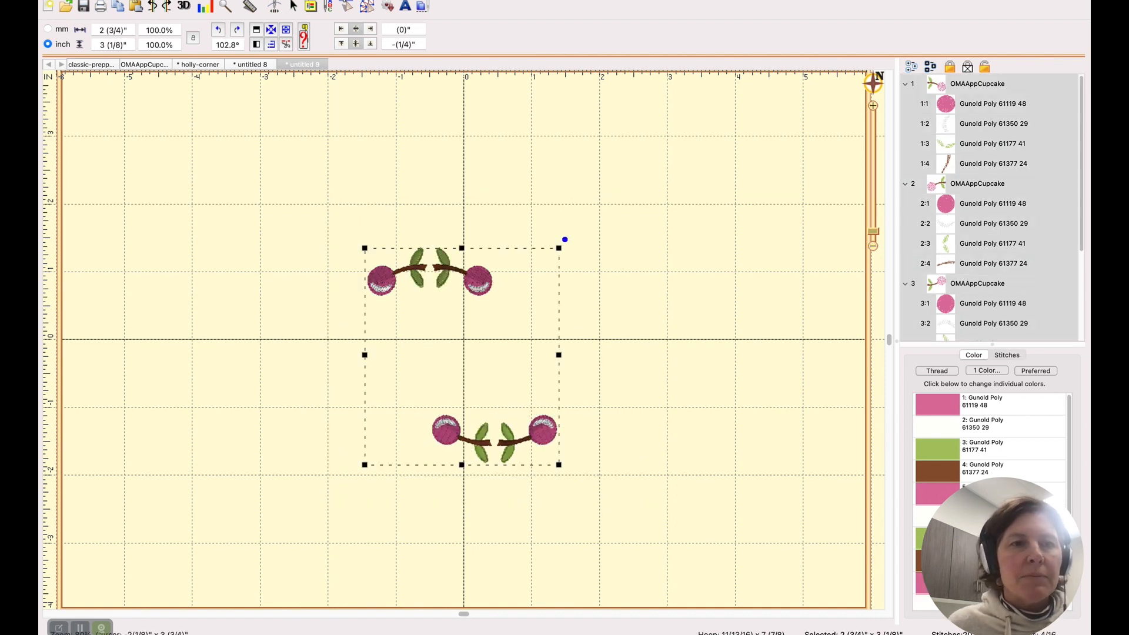
click(193, 3)
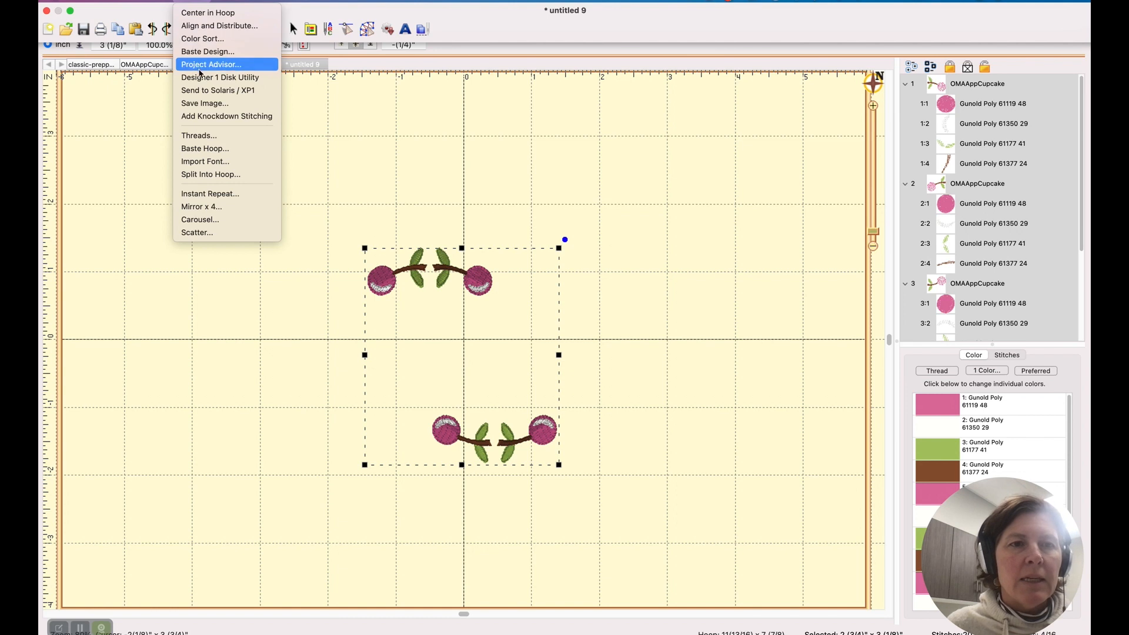
click(203, 26)
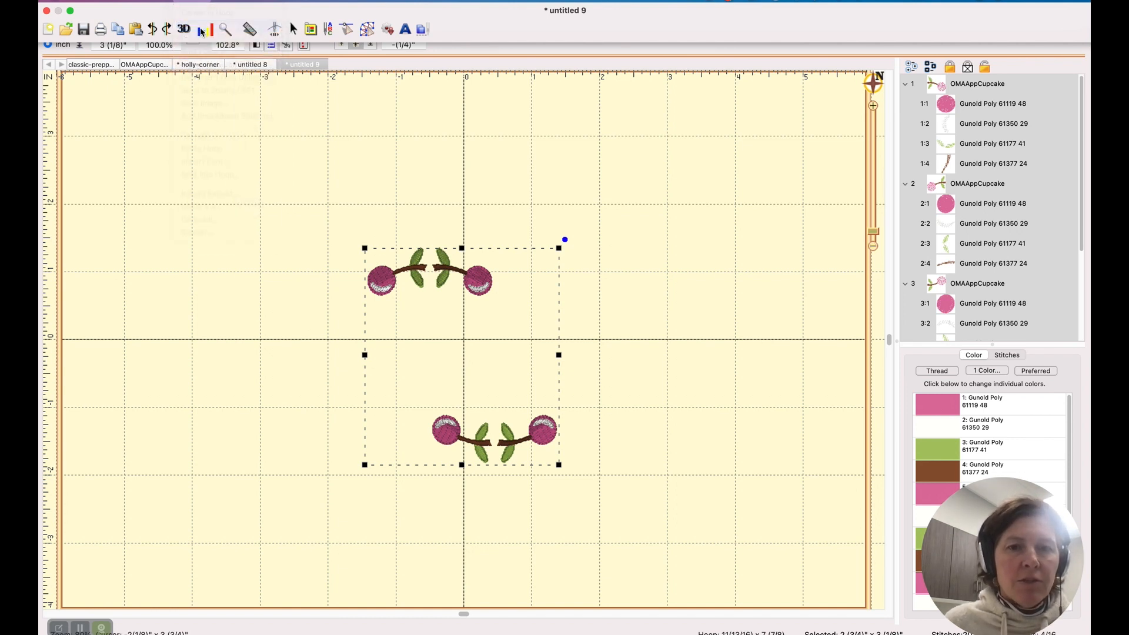
click(292, 434)
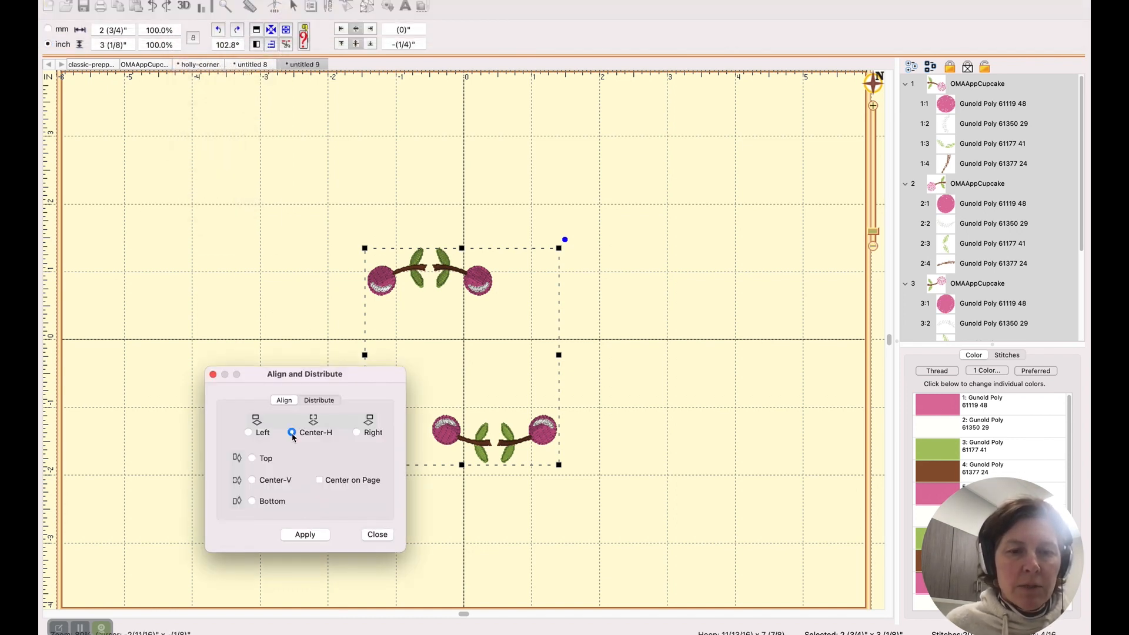
click(304, 536)
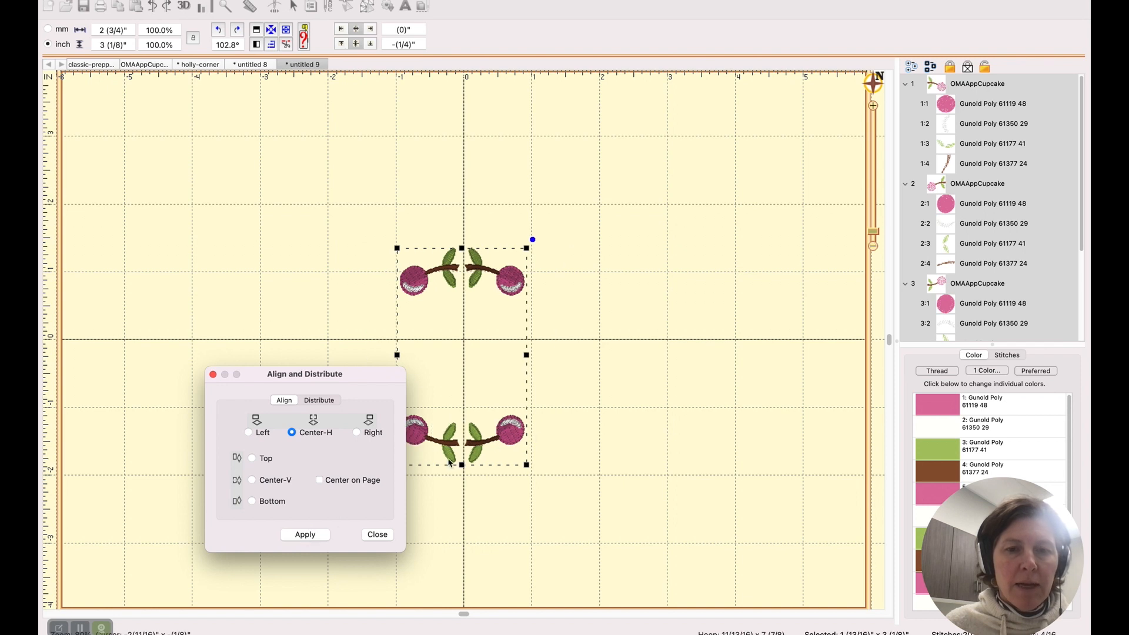
click(610, 383)
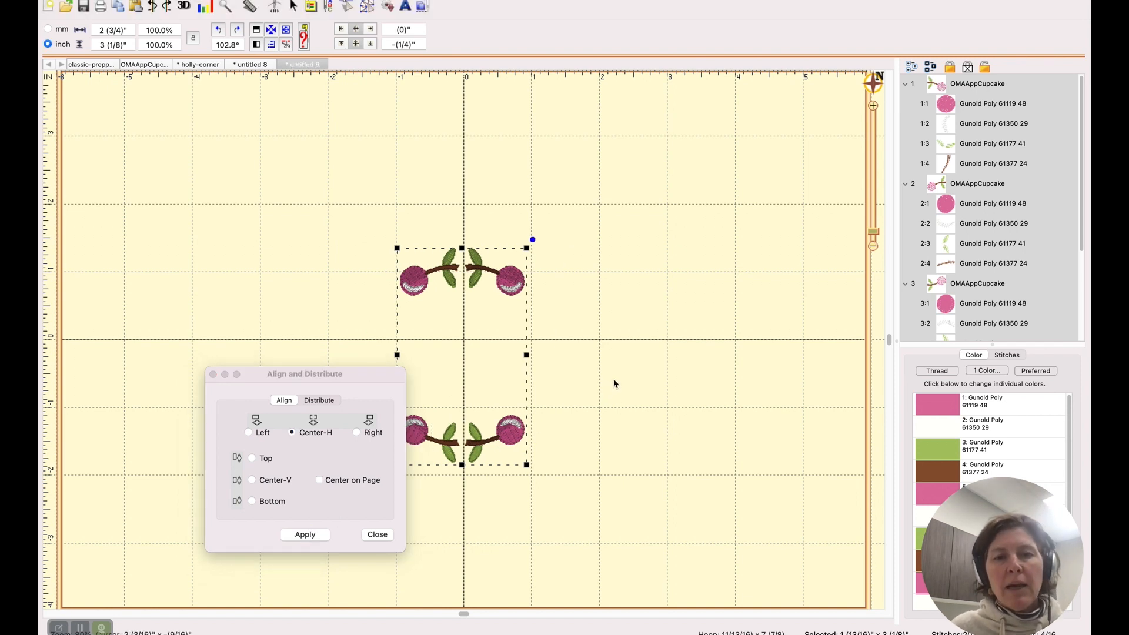
click(378, 535)
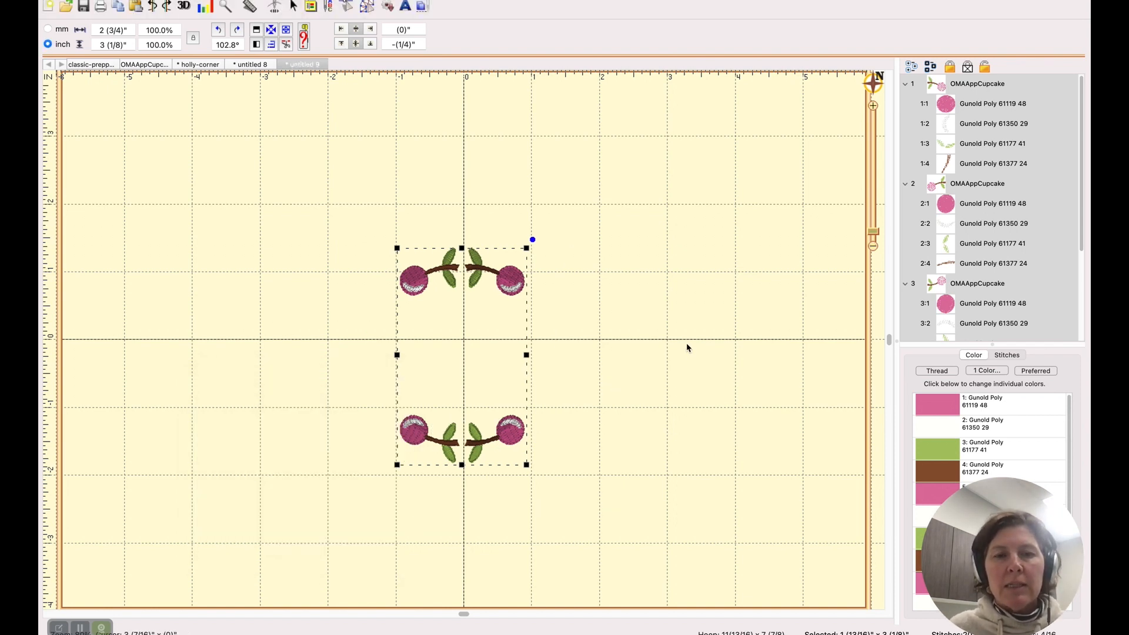
click(573, 282)
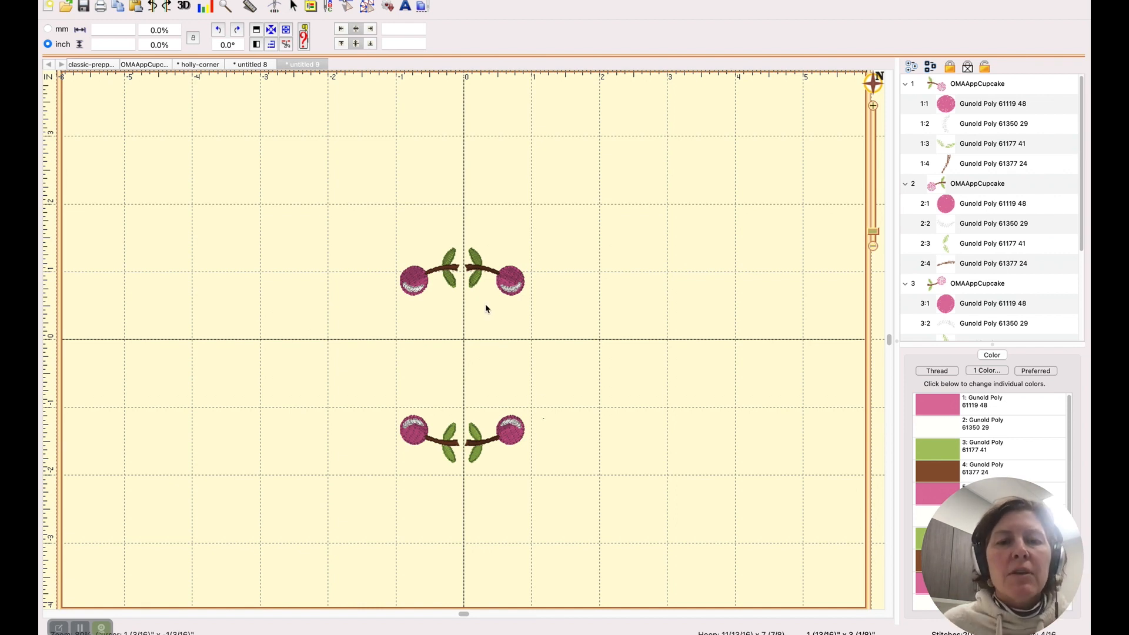
Duplicate all four cherries in place and rotate the copy 90° so the eight cherries form a round wreath
drag(367, 223, 583, 506)
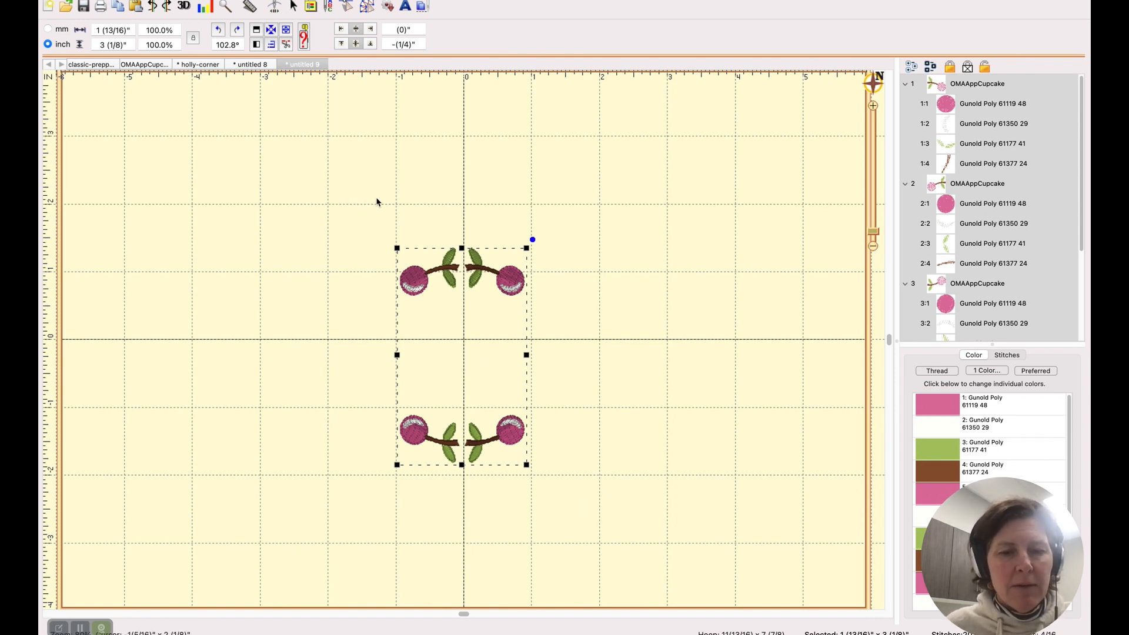
key(super+v)
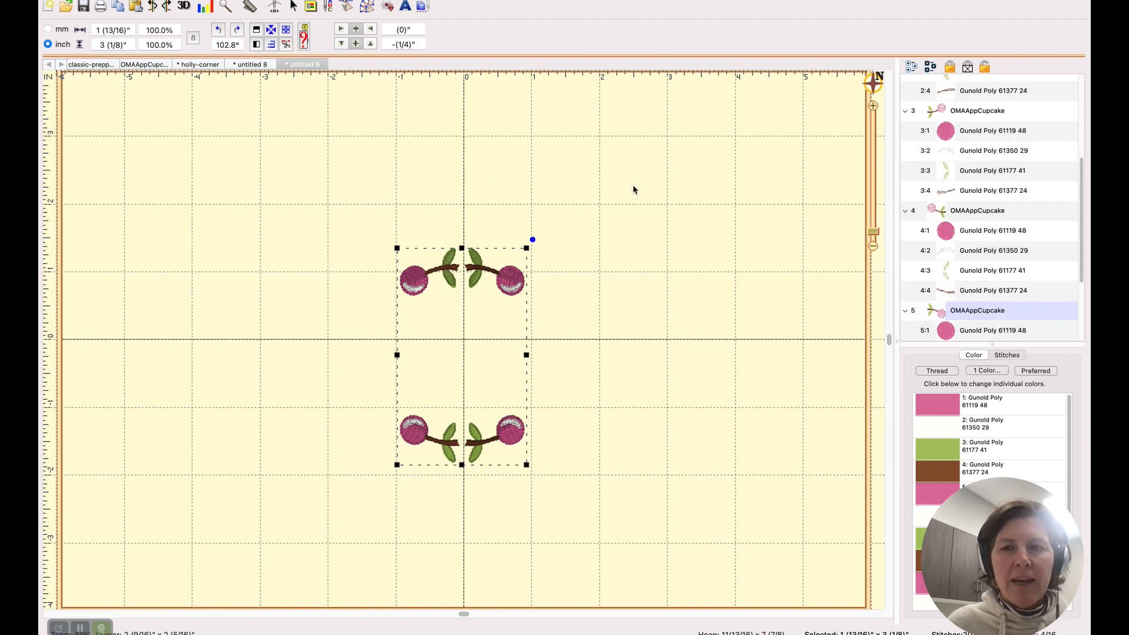
click(237, 30)
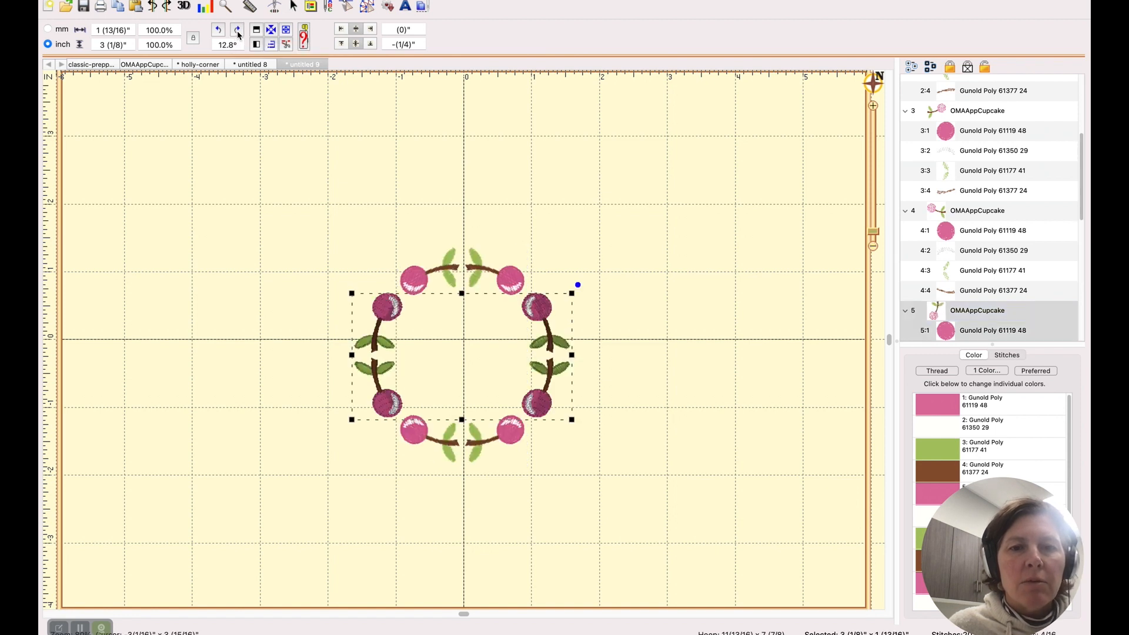
click(700, 184)
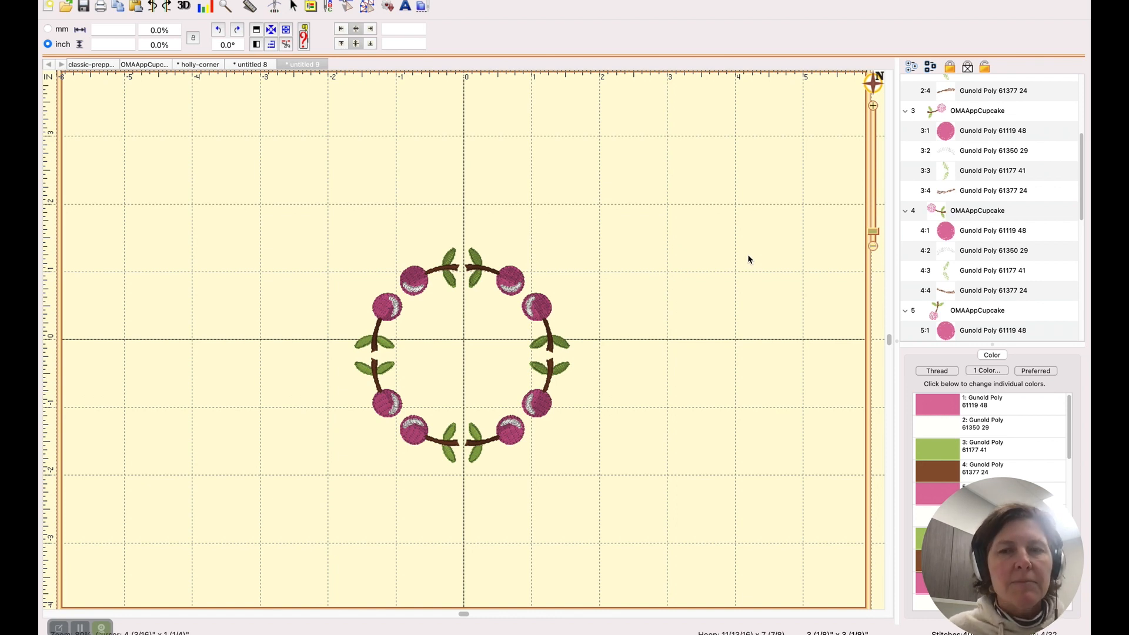
Add a lettering object in the middle of the wreath and set its font to paxton mae
click(407, 7)
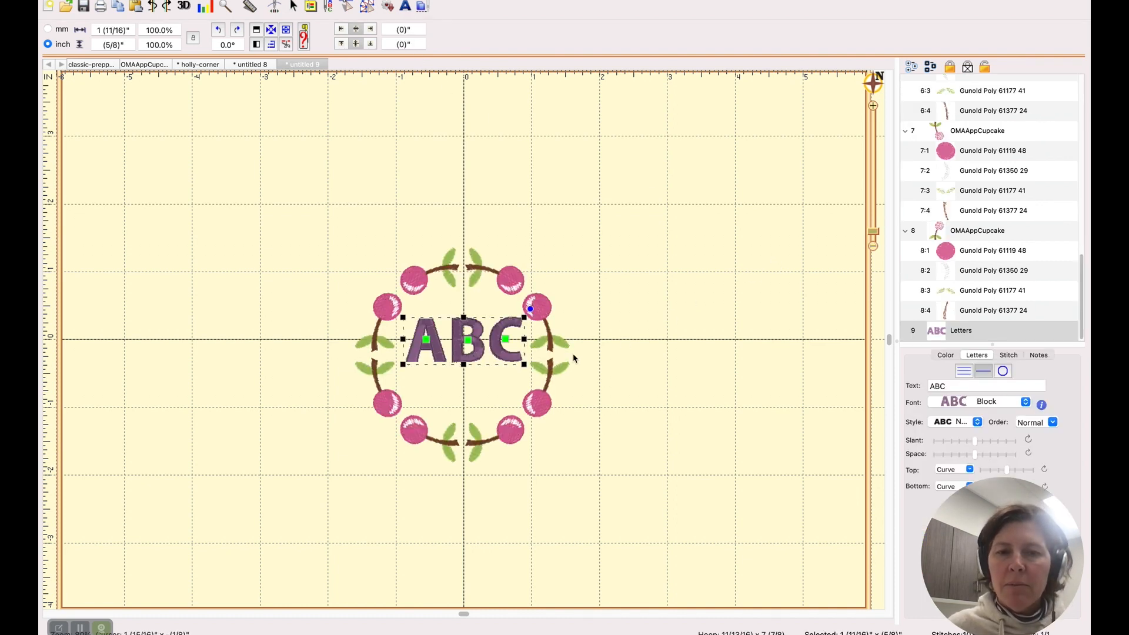
click(1018, 405)
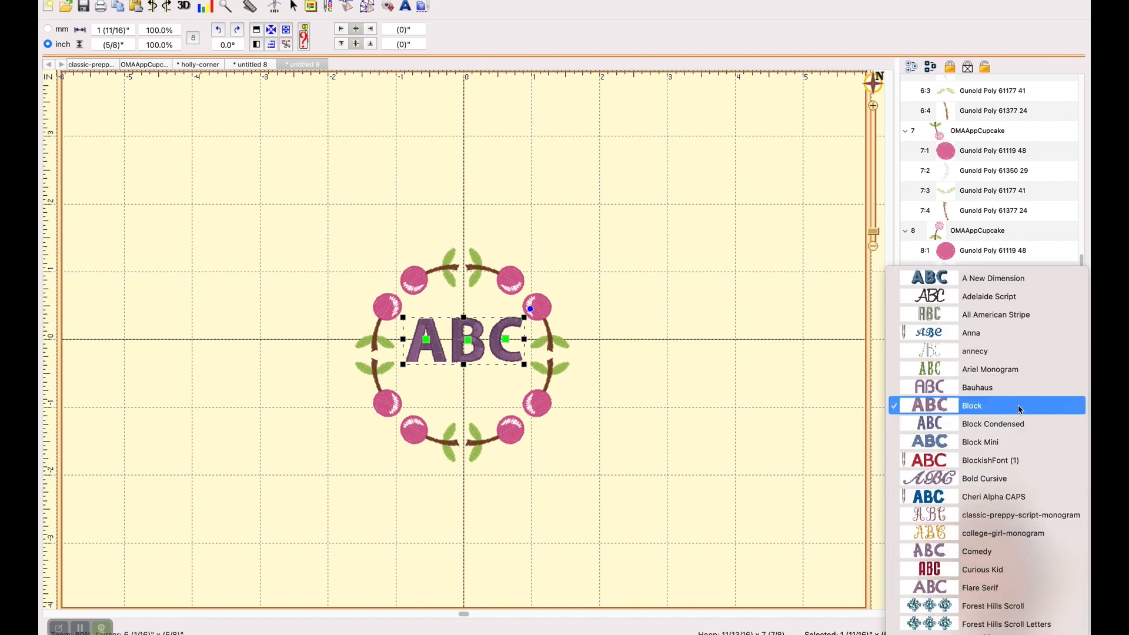
scroll(1019, 410, down, 10)
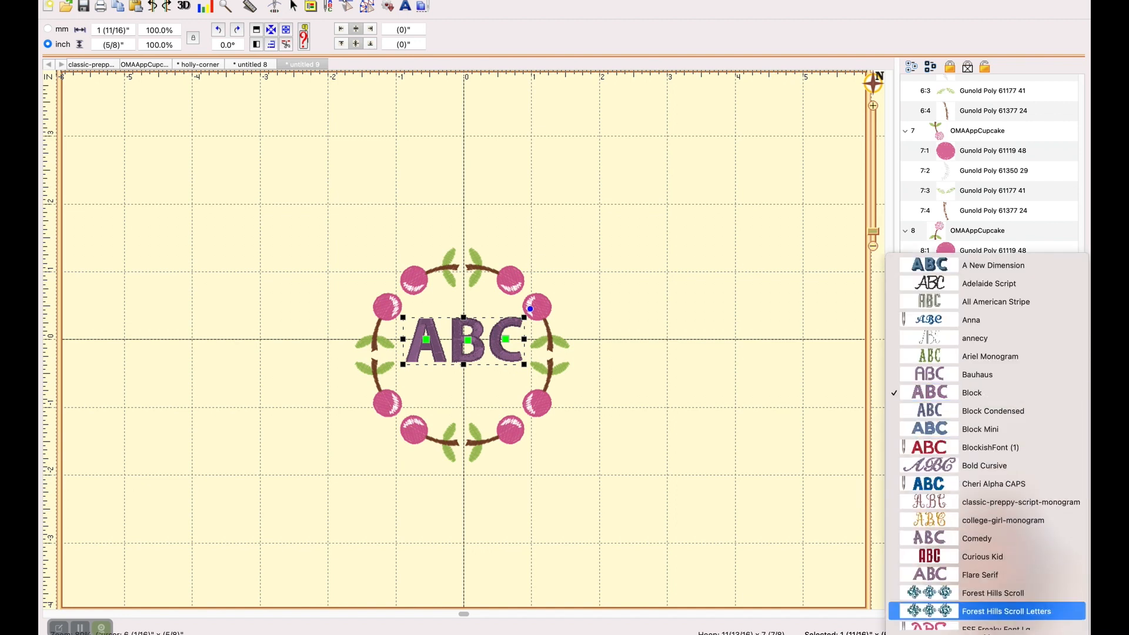
scroll(1020, 410, down, 6)
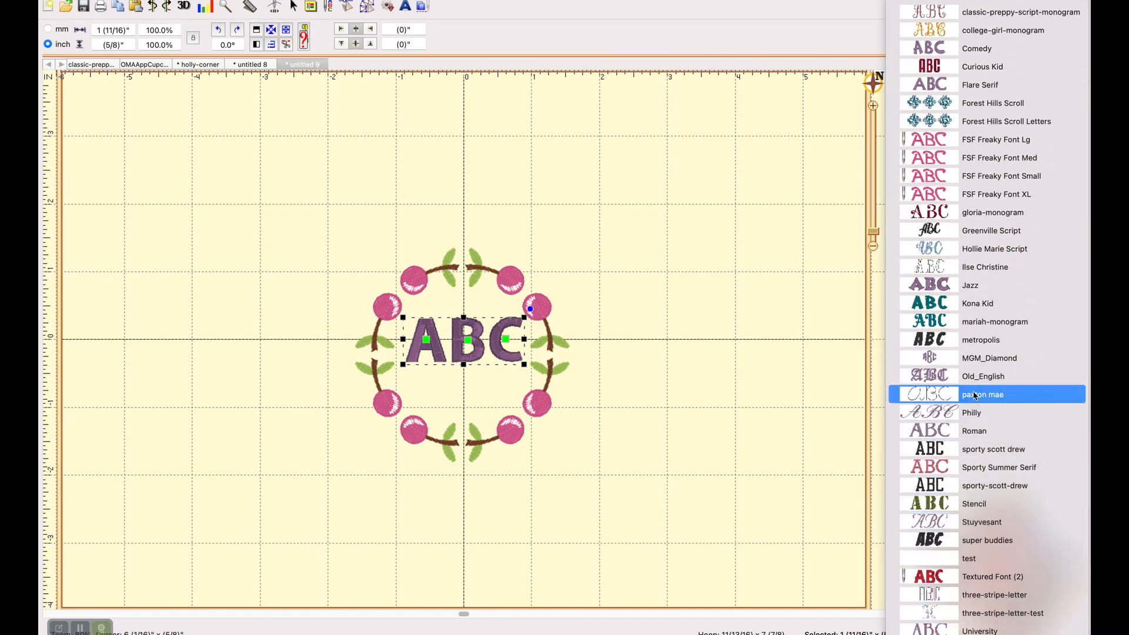
click(975, 395)
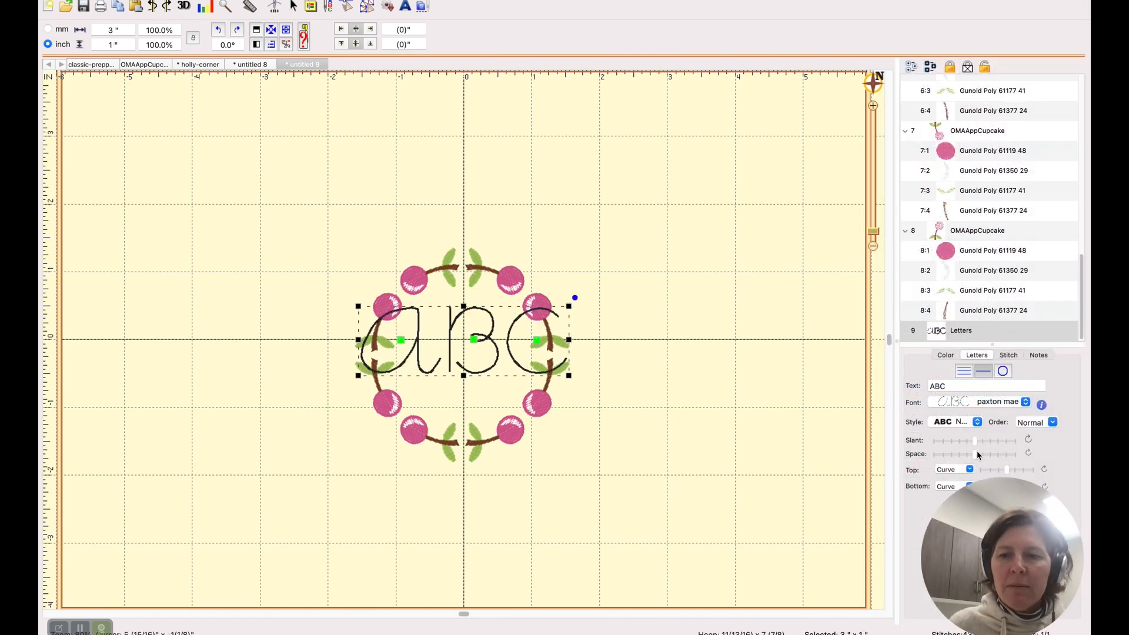
Replace the sample lettering with a first name and scale it proportionally to about 2 in wide by 1 in high
double_click(973, 385)
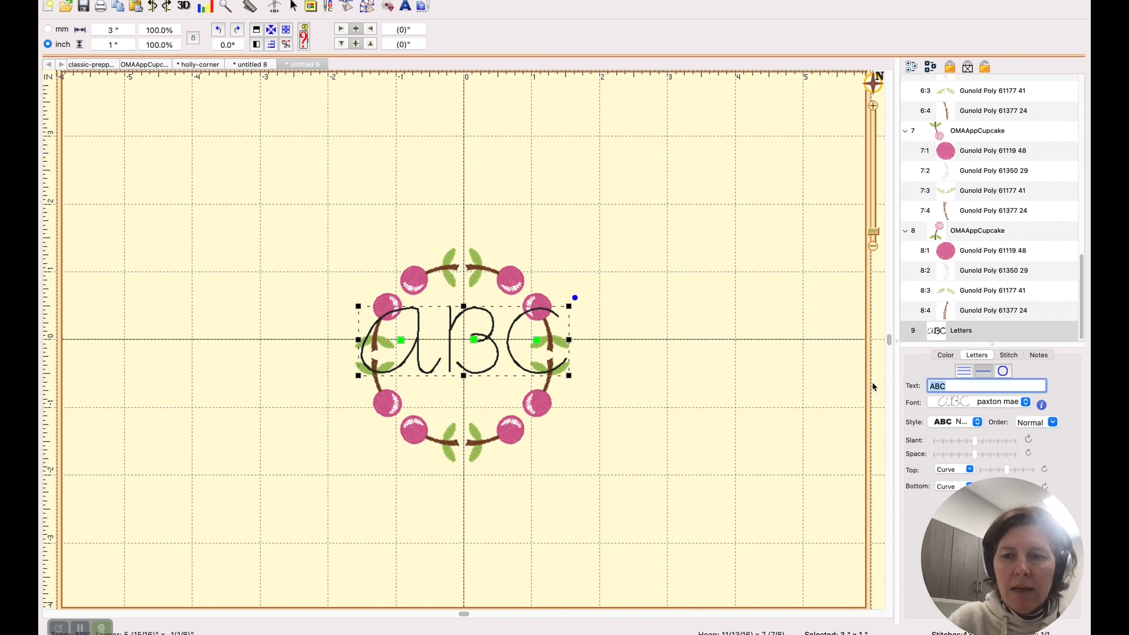
text(Amy)
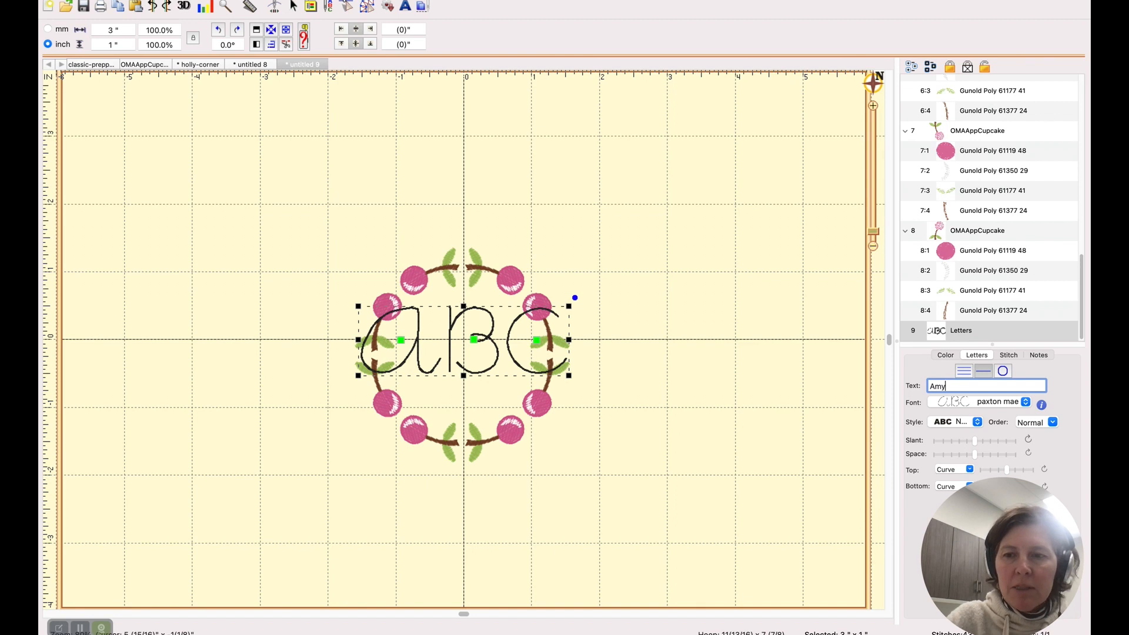
key(Return)
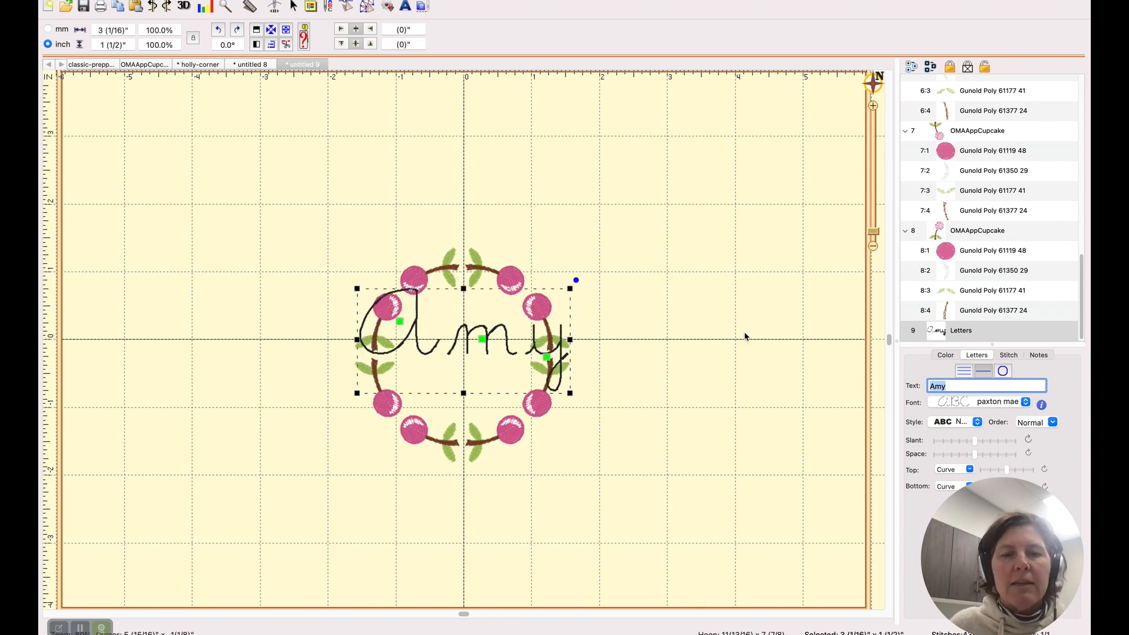
drag(570, 288, 497, 342)
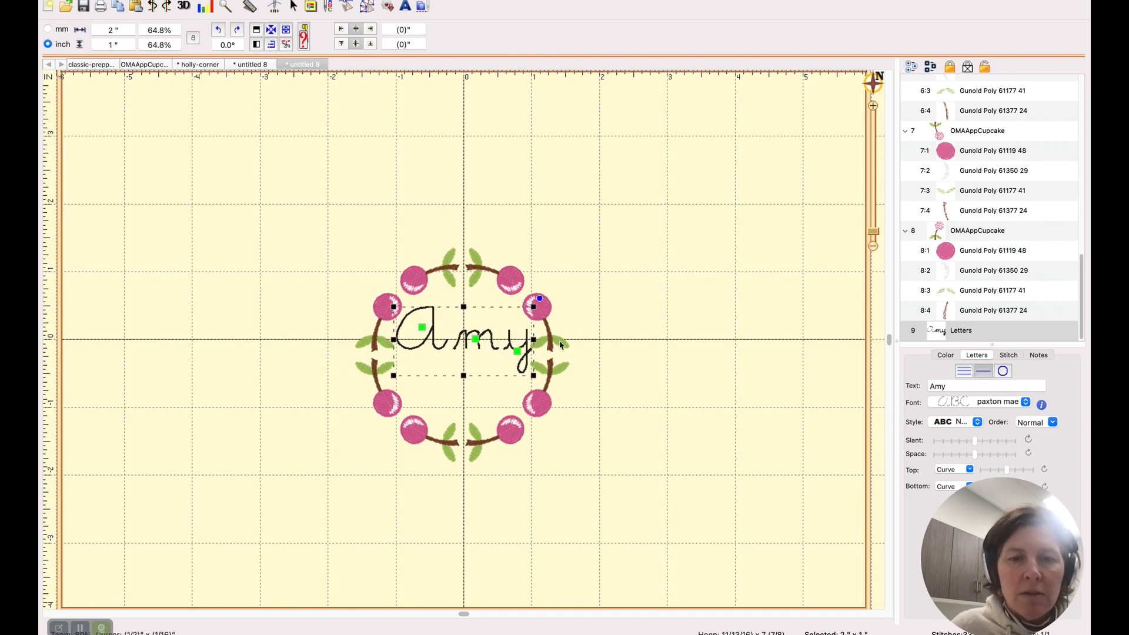
Move the name's letters closer together, and shift the whole name to about -1/8 in, -5/16 in inside the wreath
drag(477, 340, 503, 349)
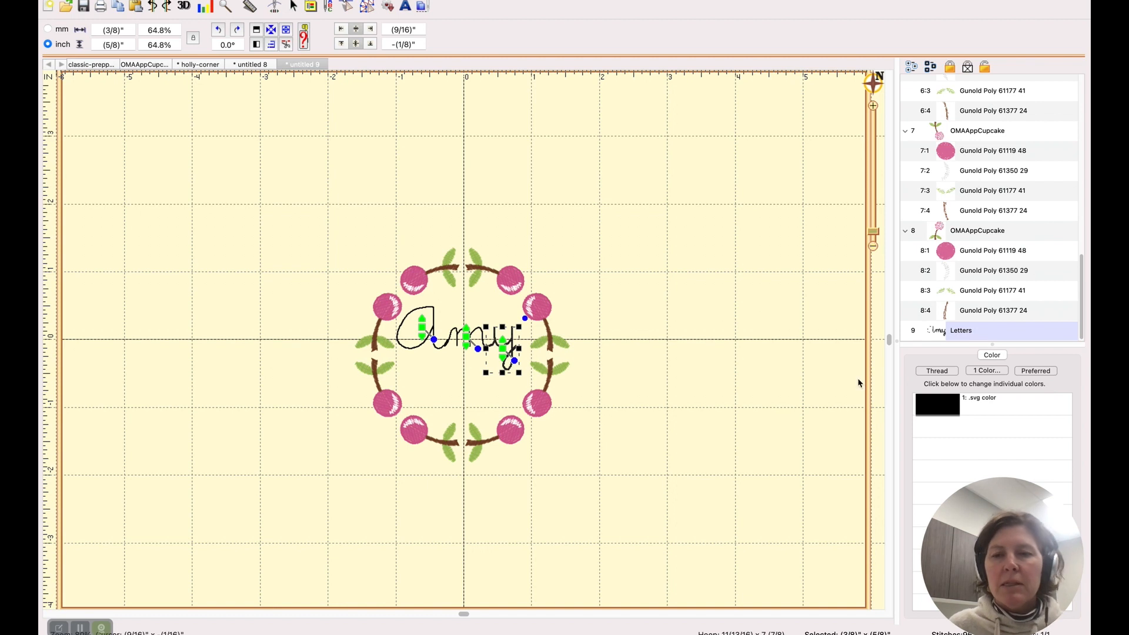
click(651, 323)
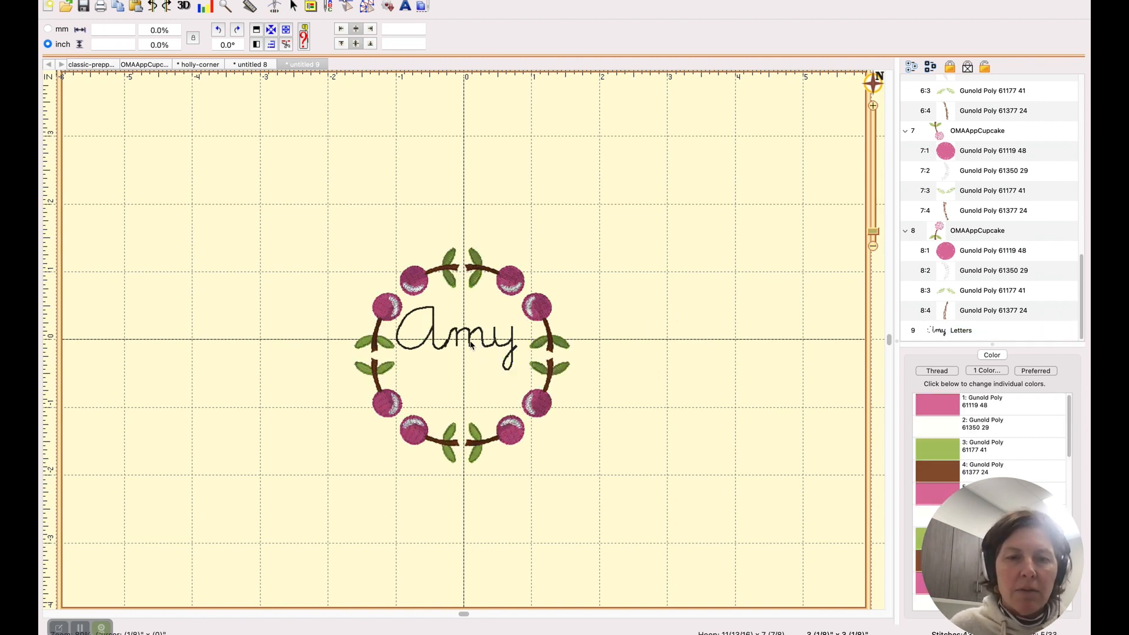
click(450, 348)
mouse_move(450, 347)
mouse_down()
mouse_move(451, 381)
mouse_move(452, 361)
mouse_move(448, 369)
mouse_up()
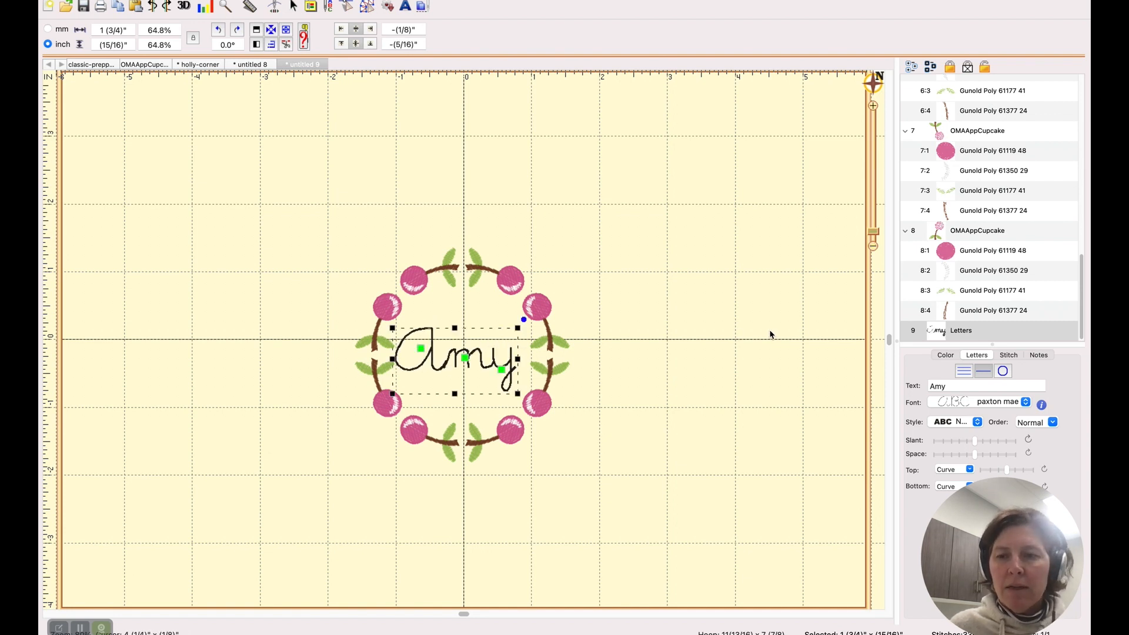
Recolor the name with the green Gunold Poly 61177 41 thread from the current page's palette
click(943, 356)
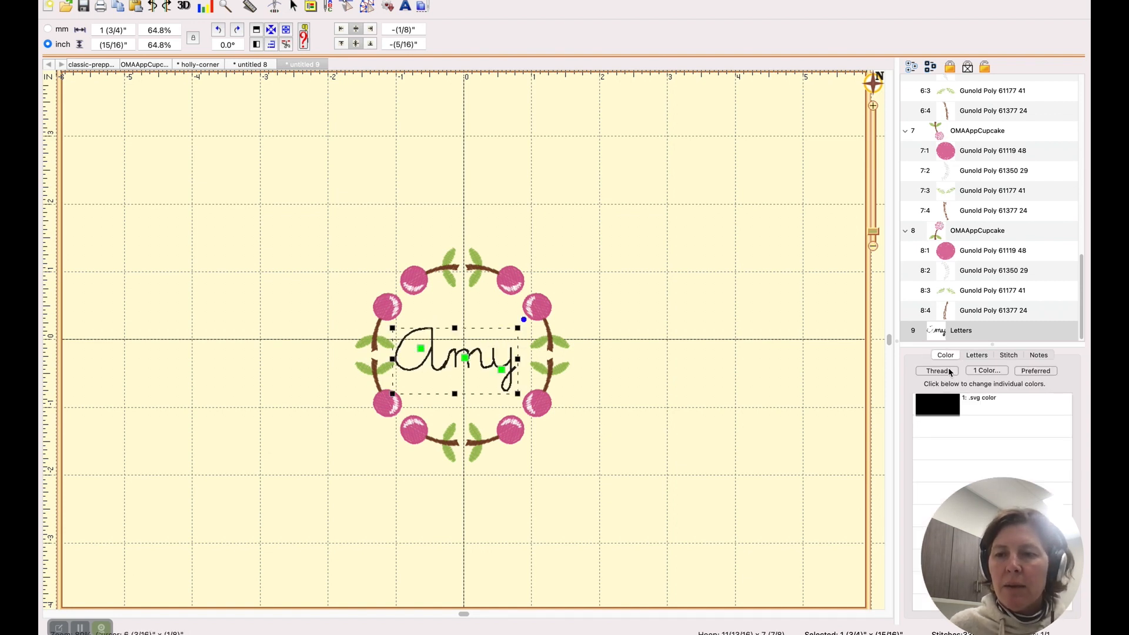
click(944, 407)
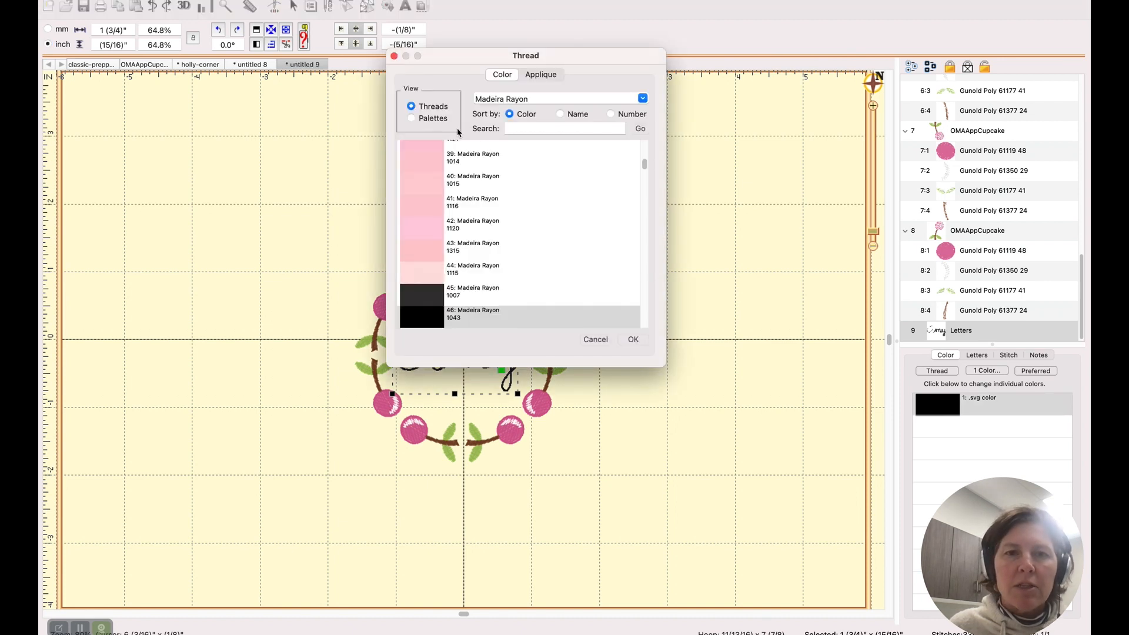
click(437, 120)
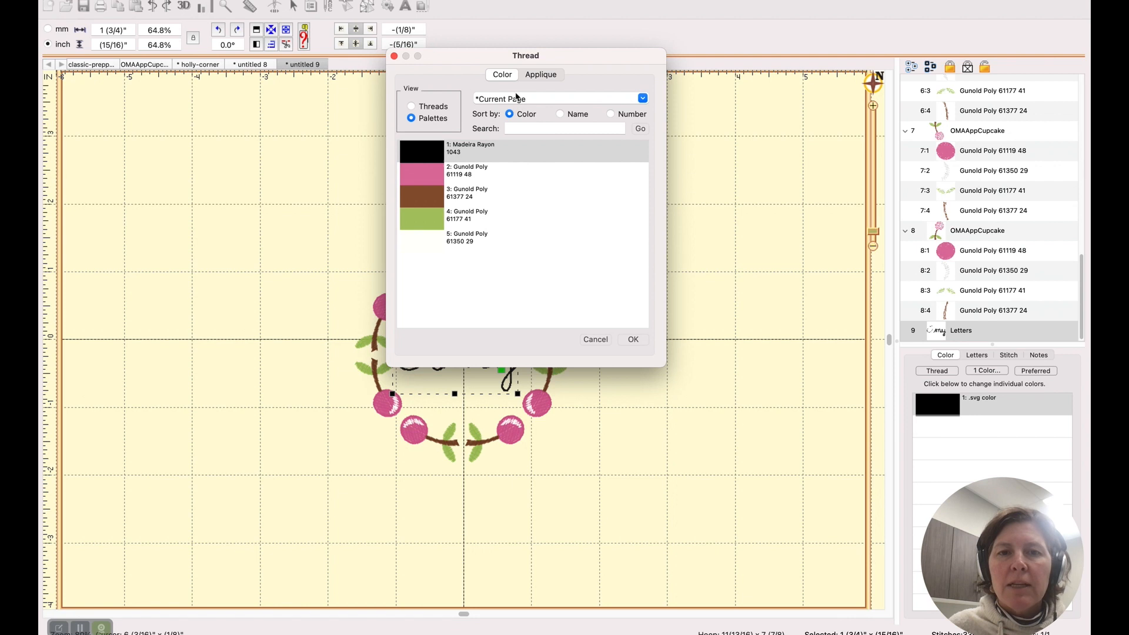
click(433, 217)
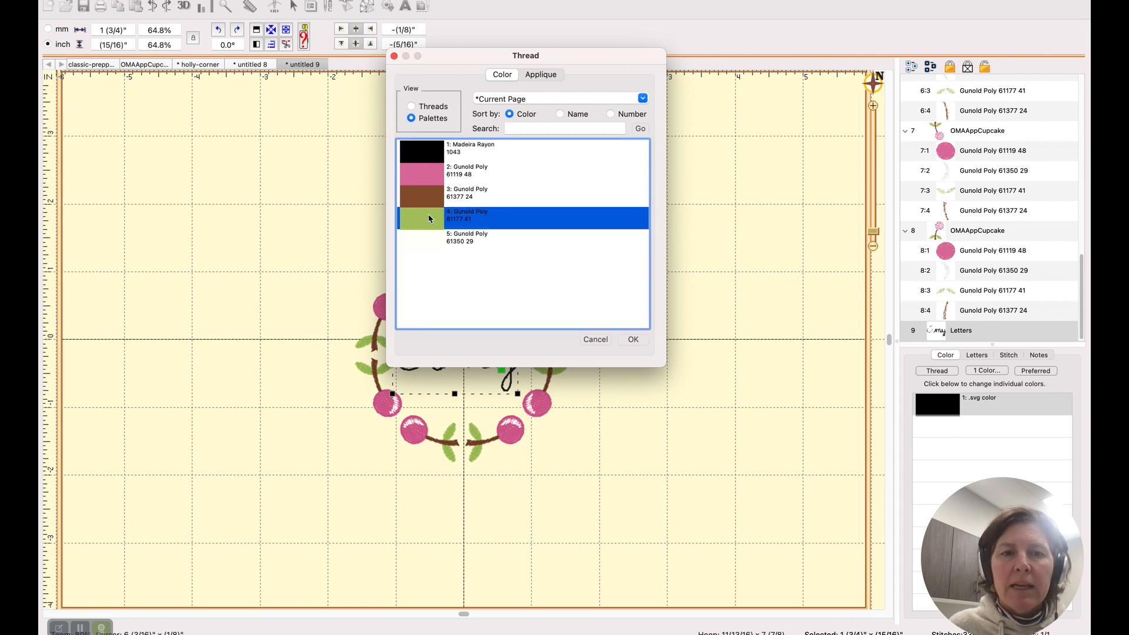
click(634, 340)
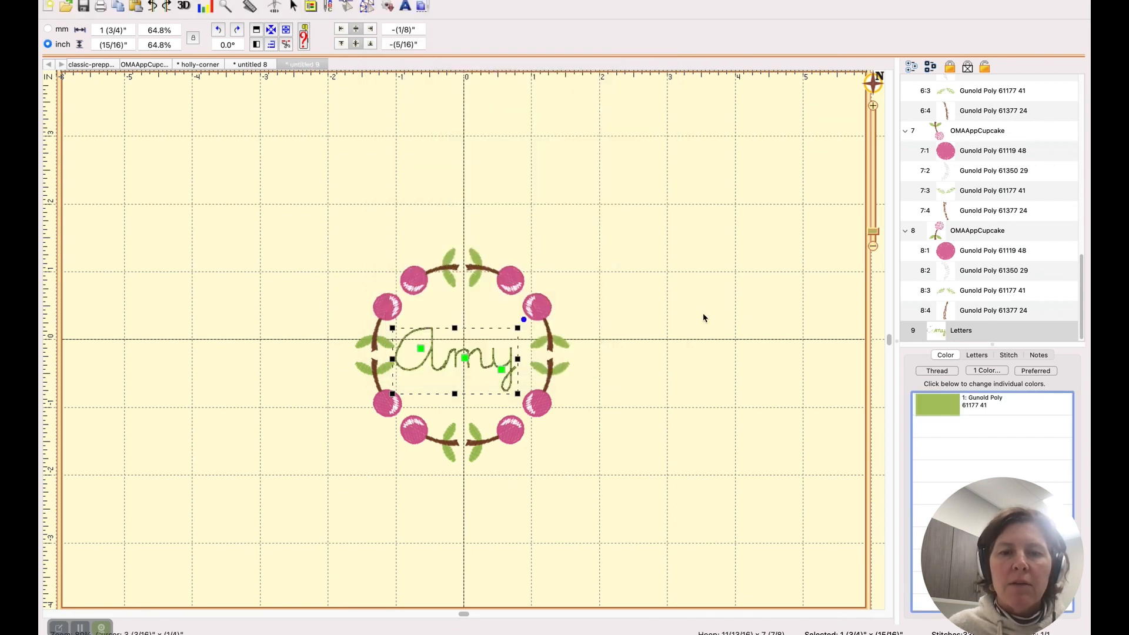
click(741, 307)
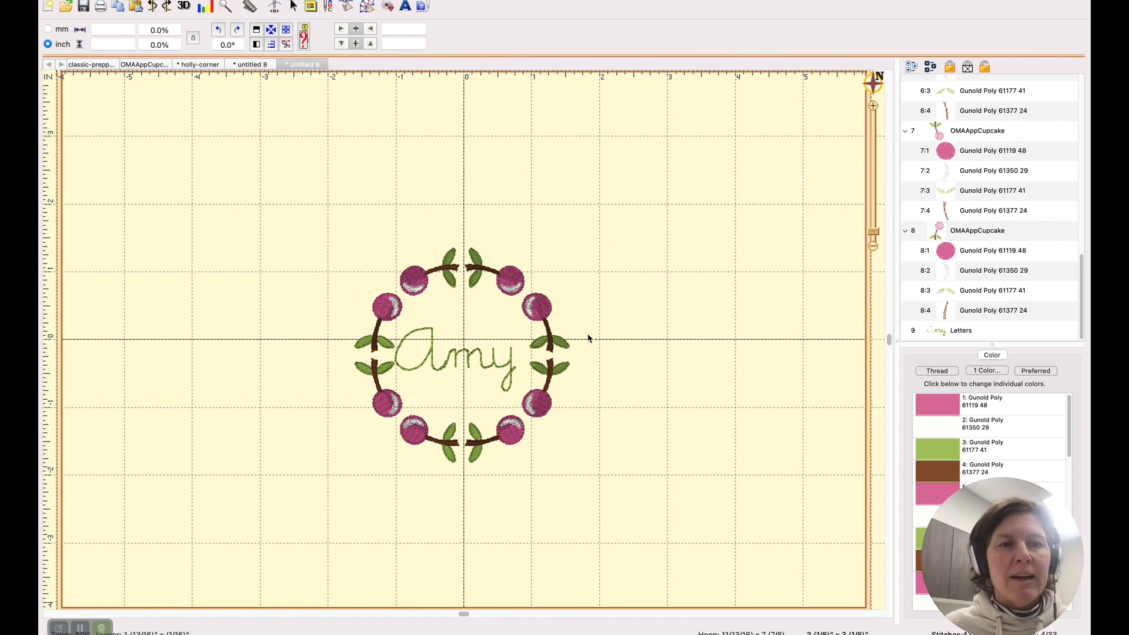
Look at the original OMAAppCupcake design and return to the page with the cherry wreath
click(152, 64)
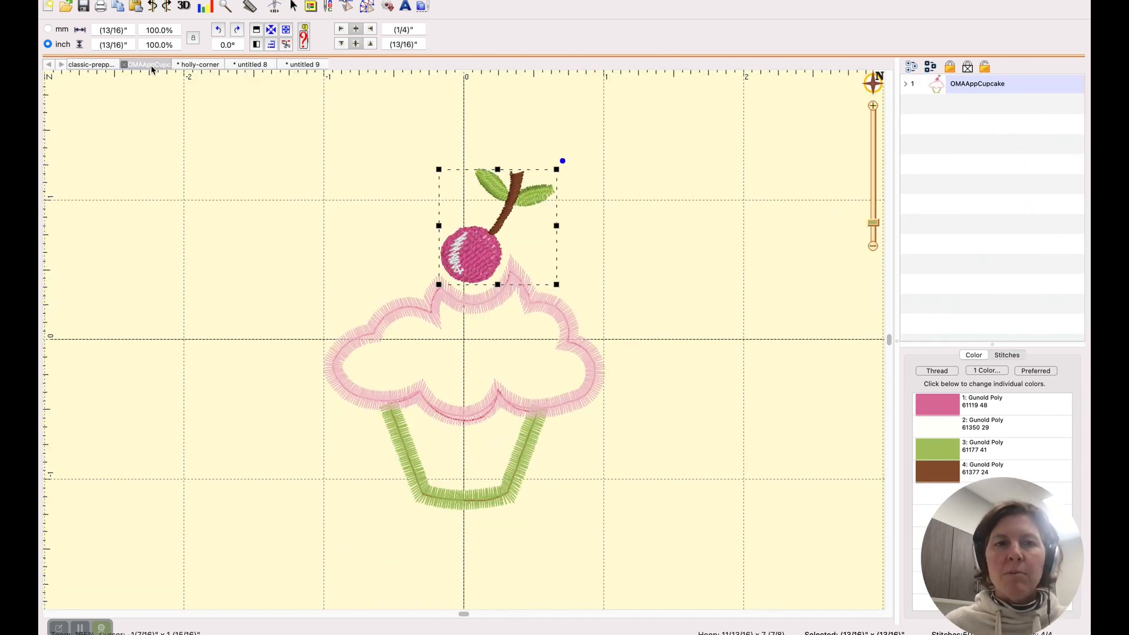
click(305, 66)
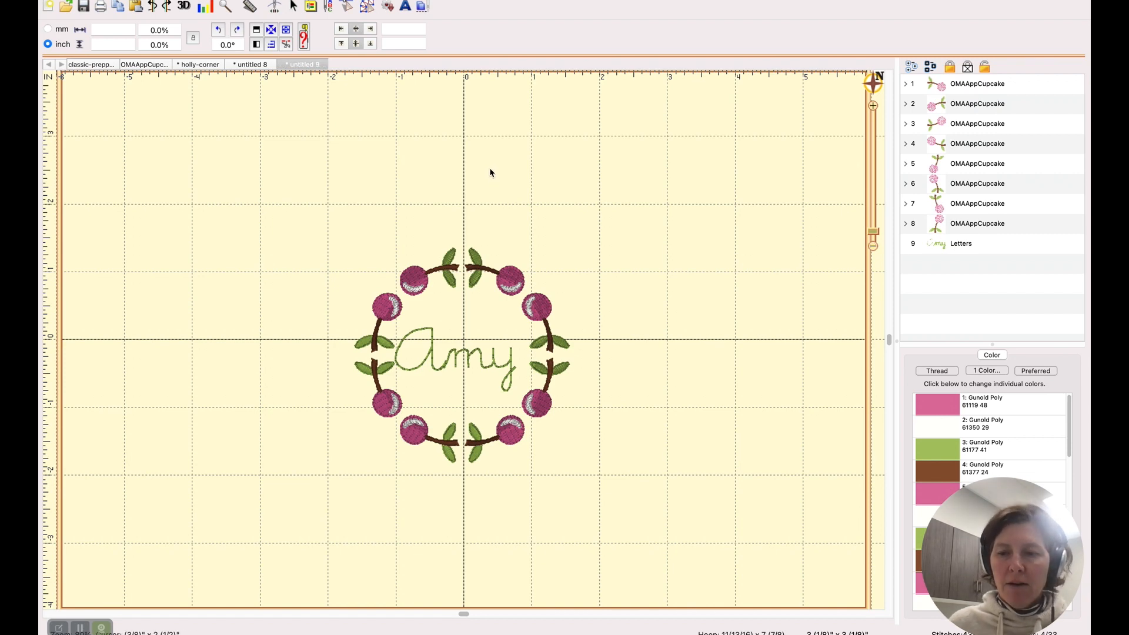